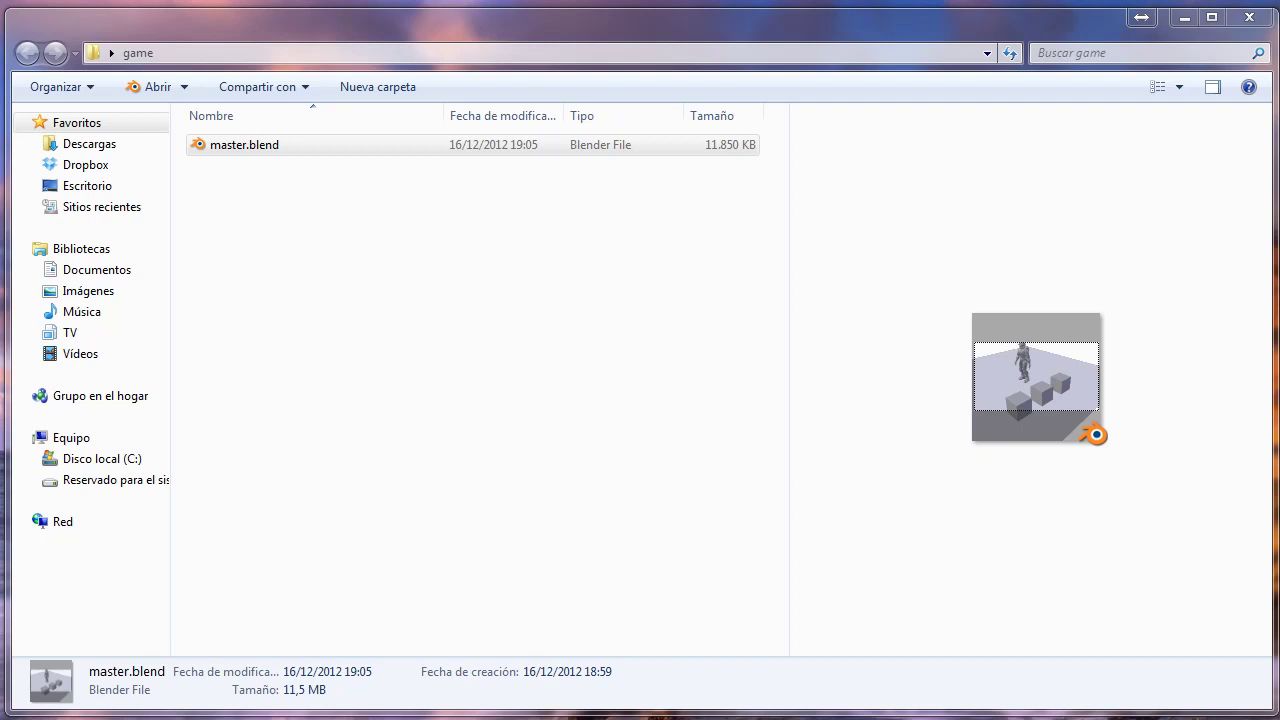
Open master.blend from the game folder to load the character and crates scene
double_click(262, 147)
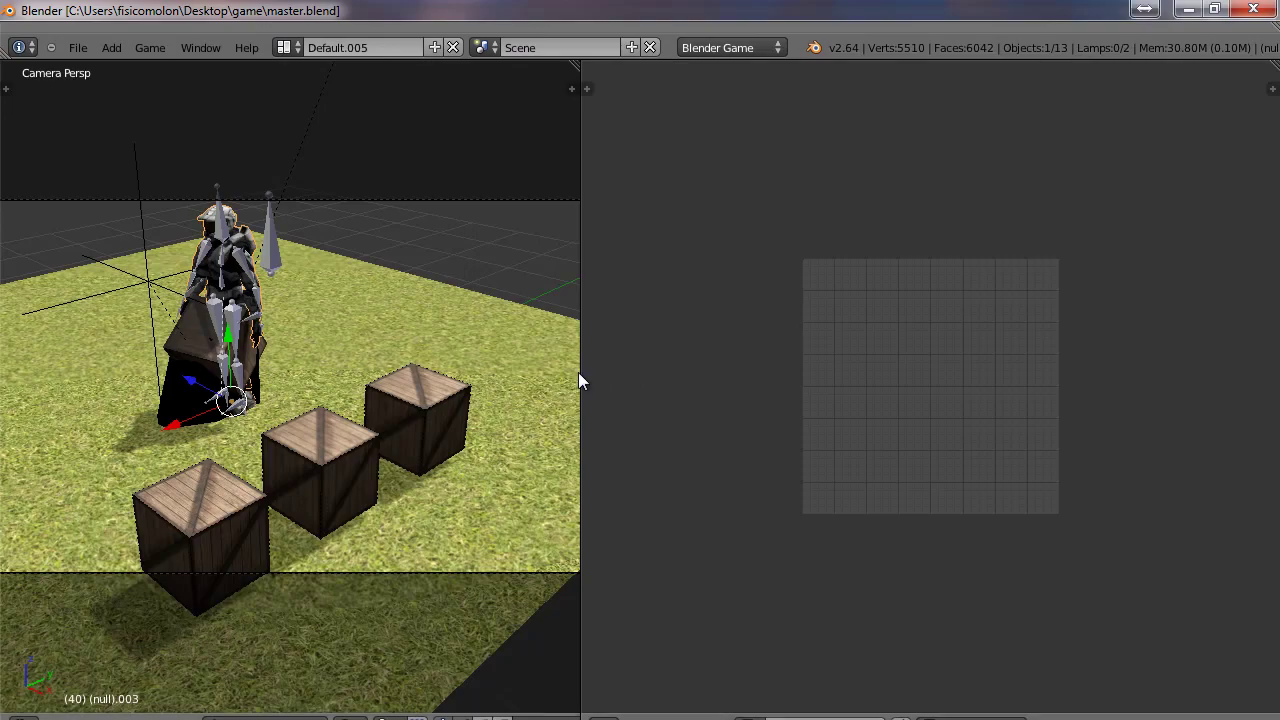
Widen the 3D view, then play the crate scene as a game and stop it with Esc
left_click_drag(581, 372, 840, 372)
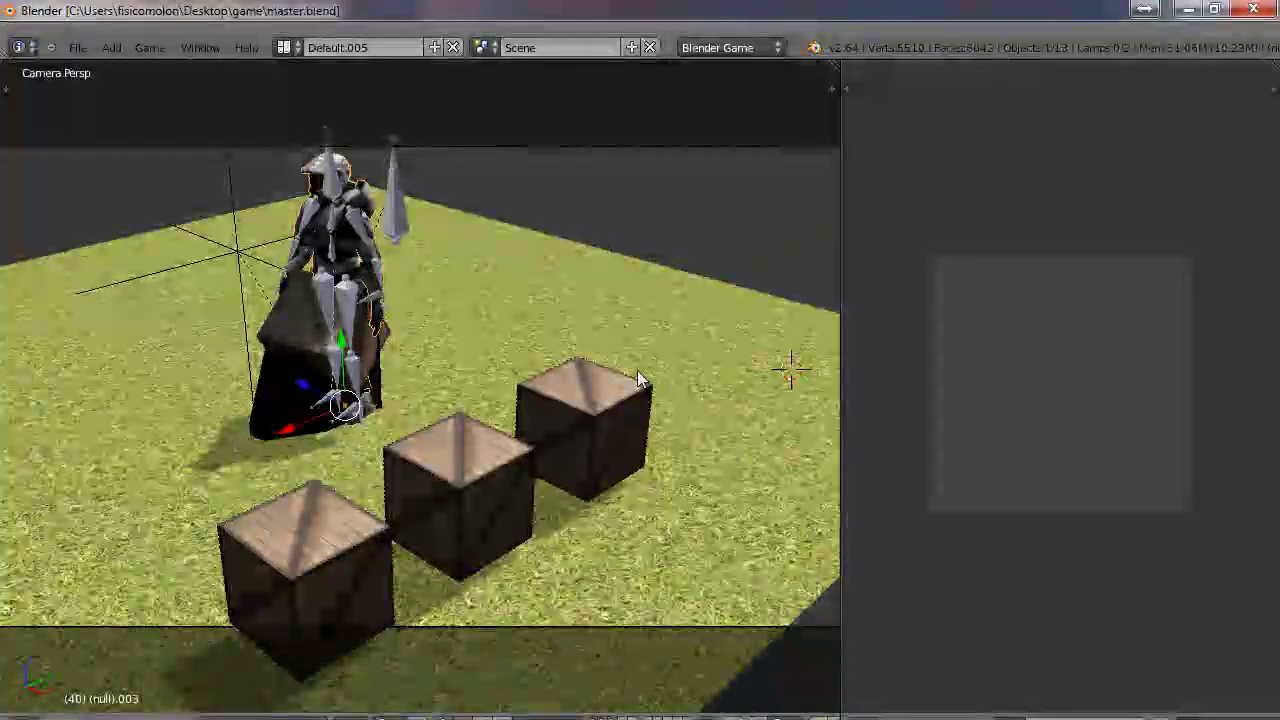
key("p")
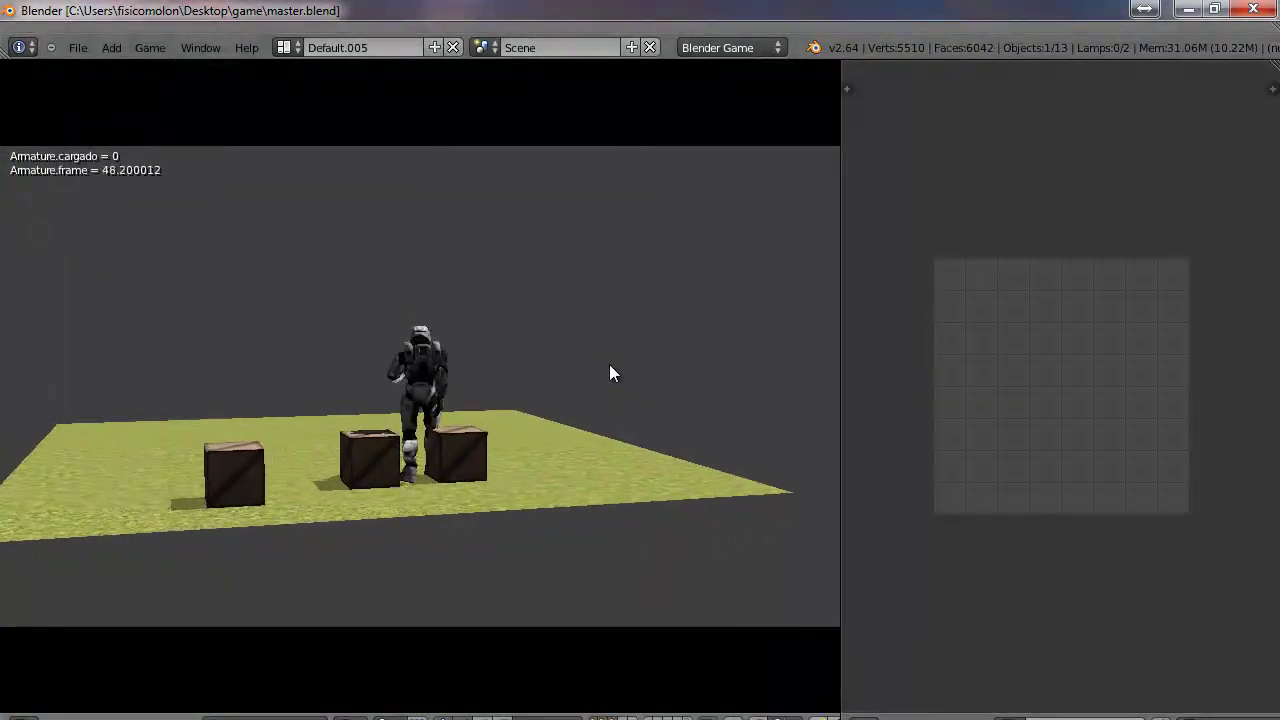
key("Escape")
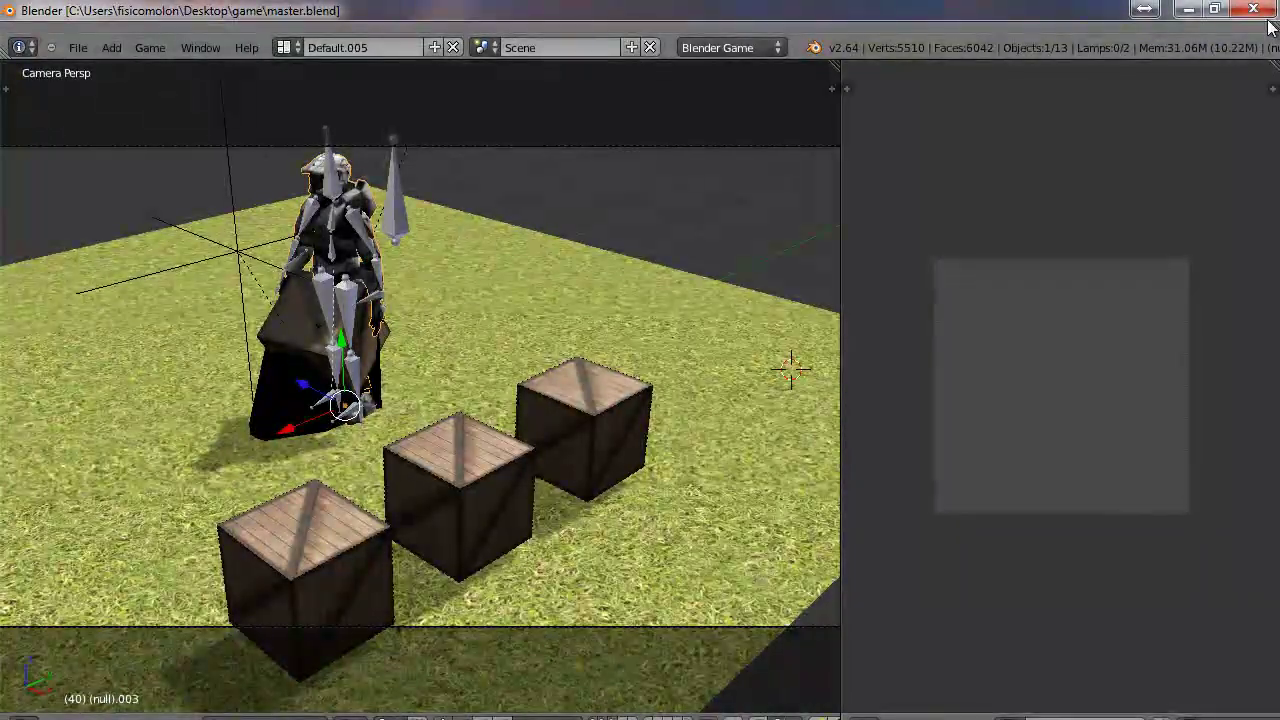
Close Blender and reopen master.blend from the game folder in Explorer
left_click(1253, 9)
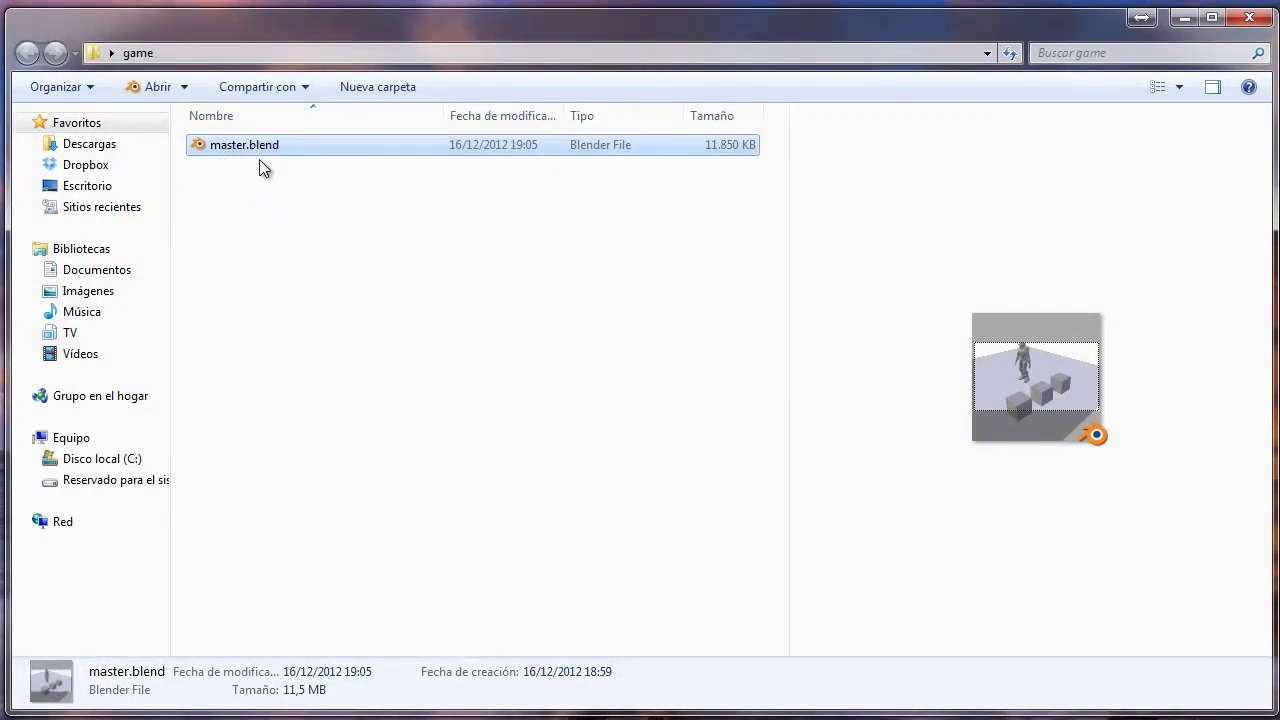
left_click(721, 169)
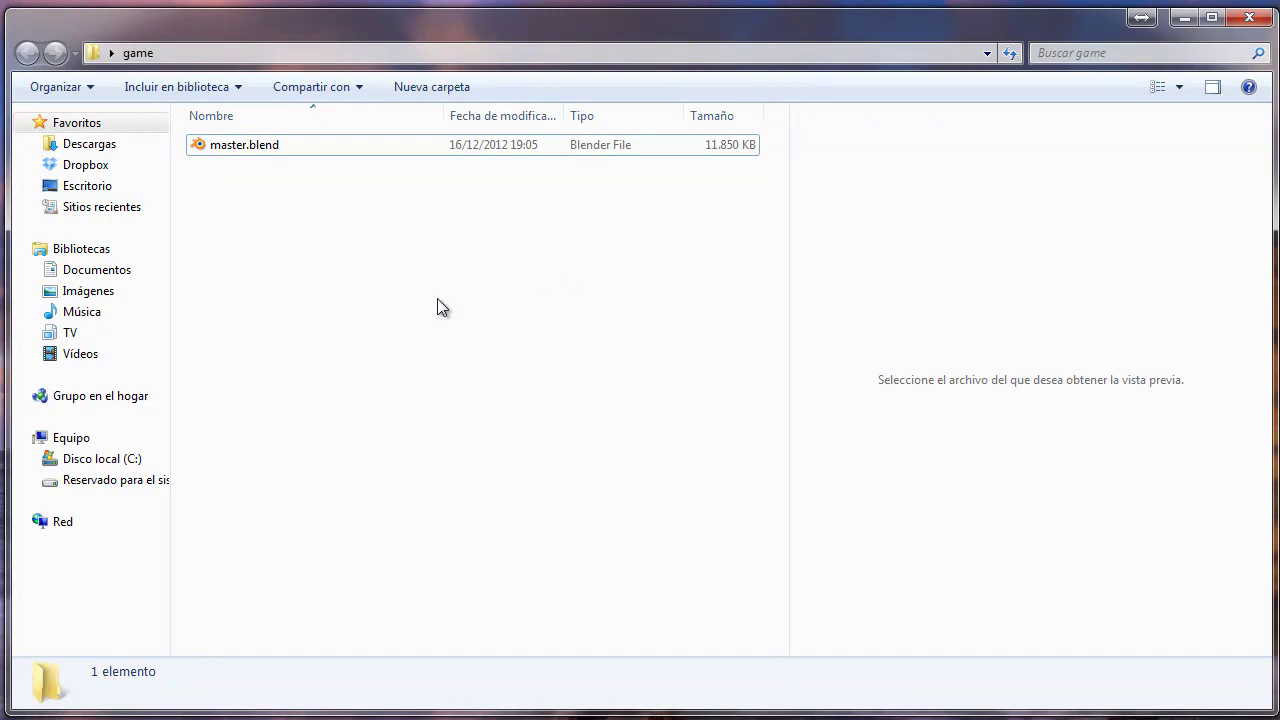
double_click(237, 153)
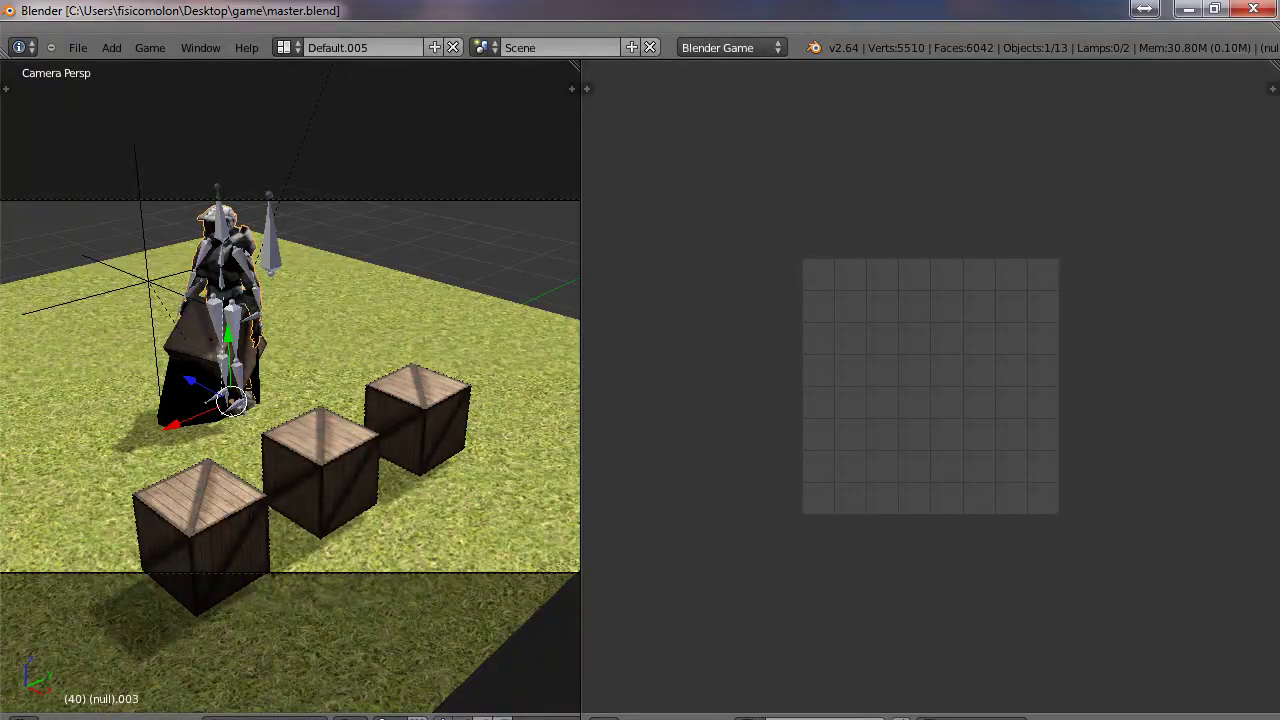
Restore the Blender window, widen the 3D view, and browse the File > Export formats
left_click_drag(166, 22, 181, 29)
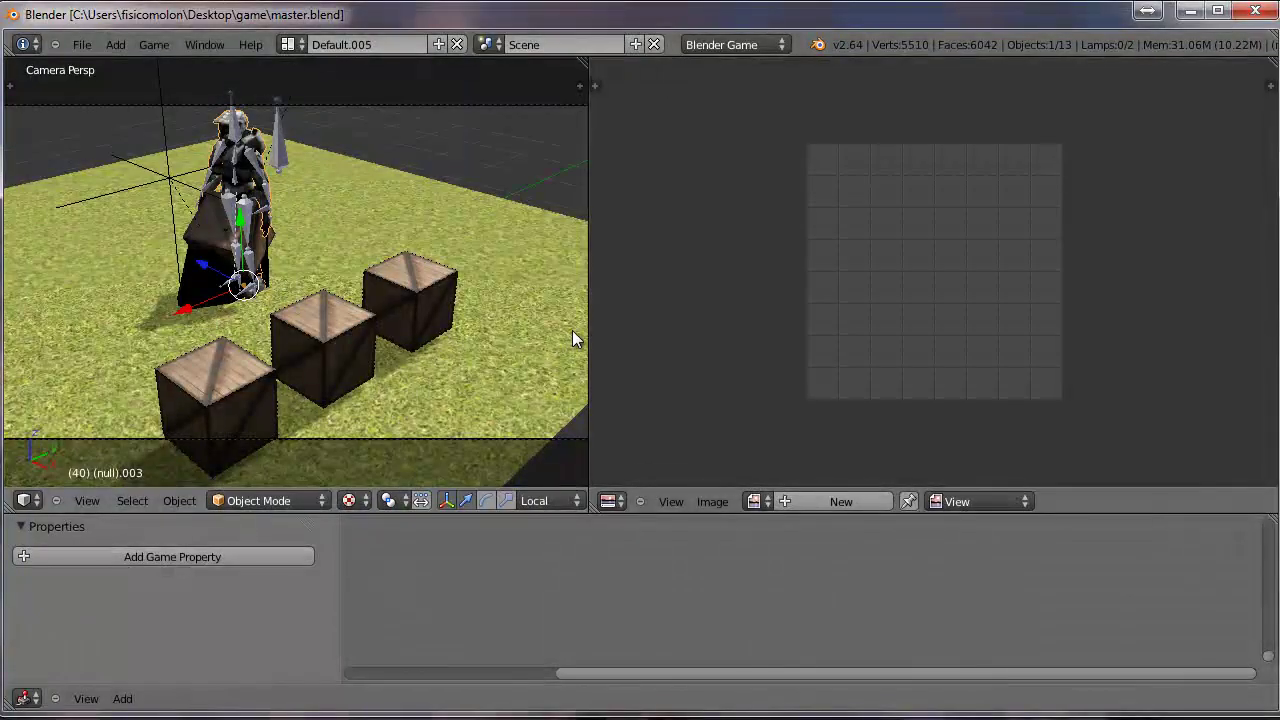
left_click_drag(588, 329, 701, 330)
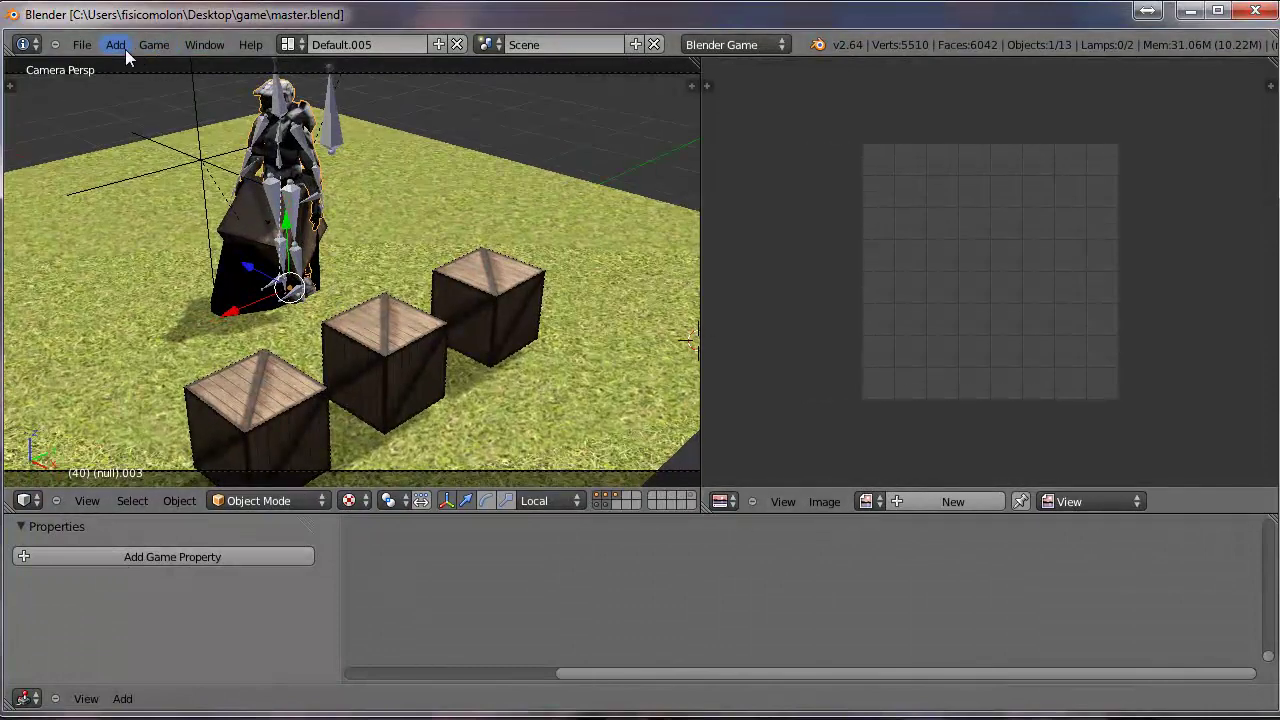
left_click(82, 45)
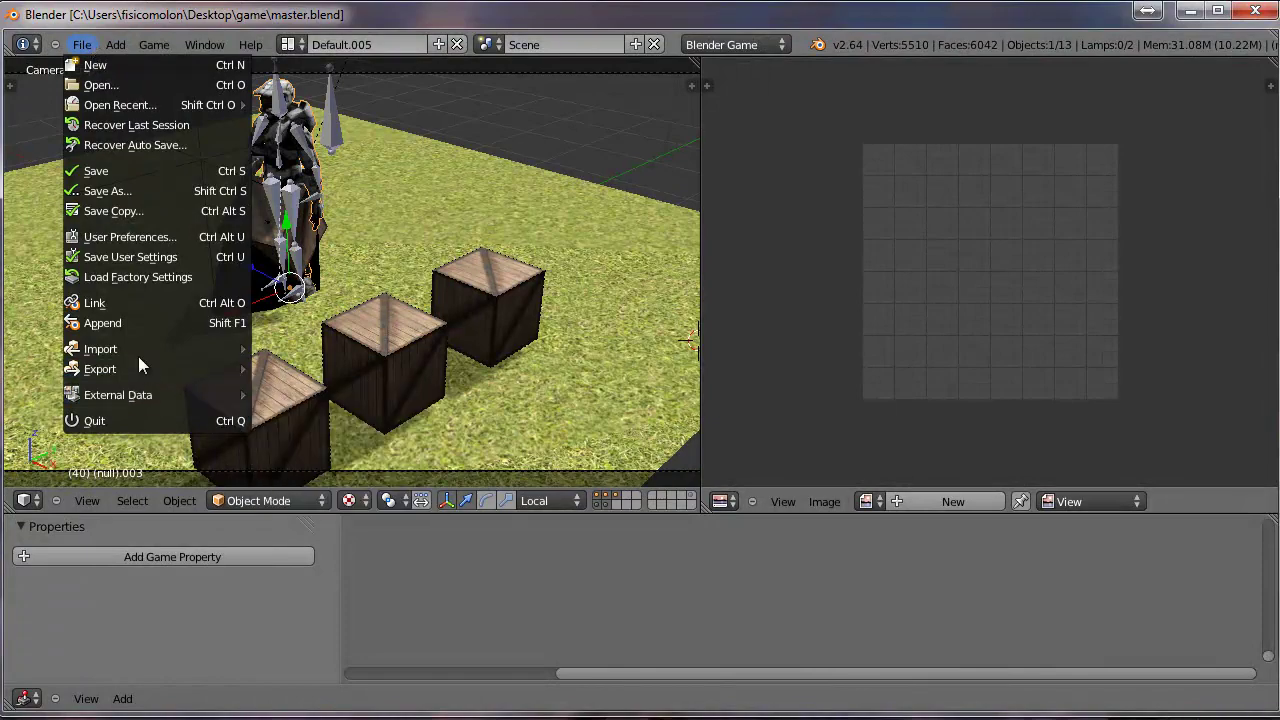
mouse_move(139, 367)
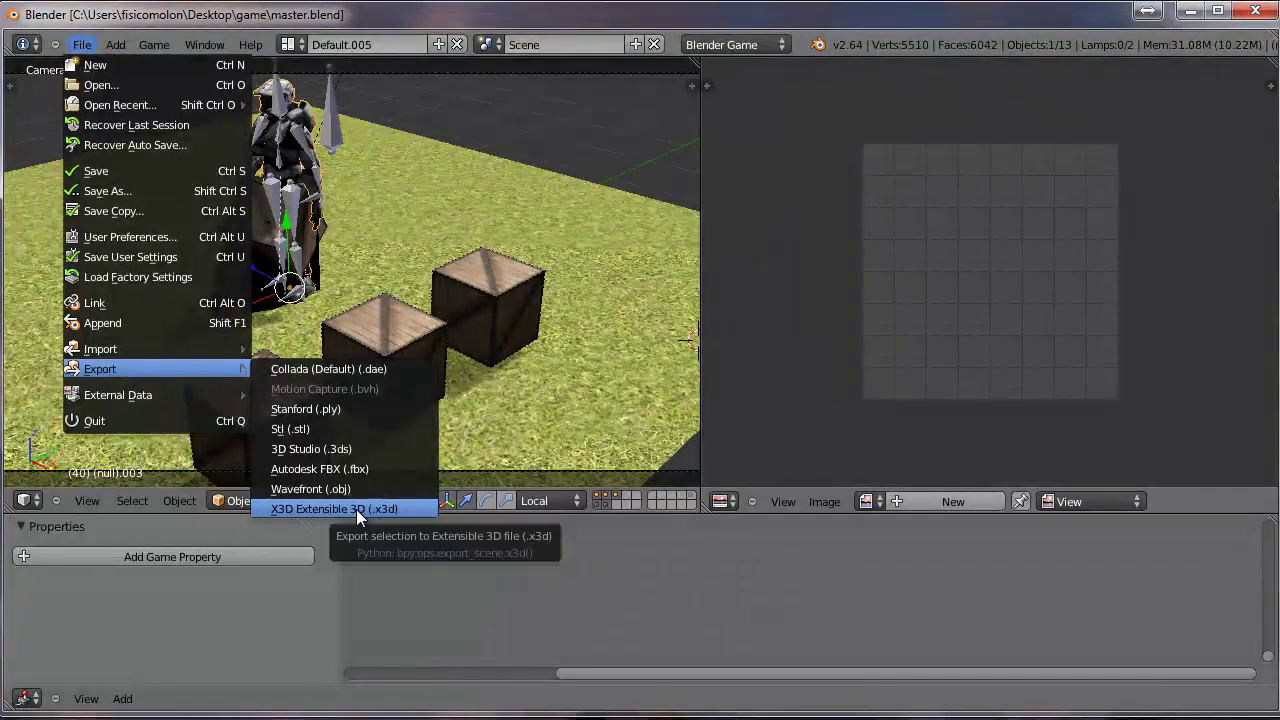
Enable the Game Engine add-on Save As Game Engine Runtime in User Preferences and save as default
left_click(133, 240)
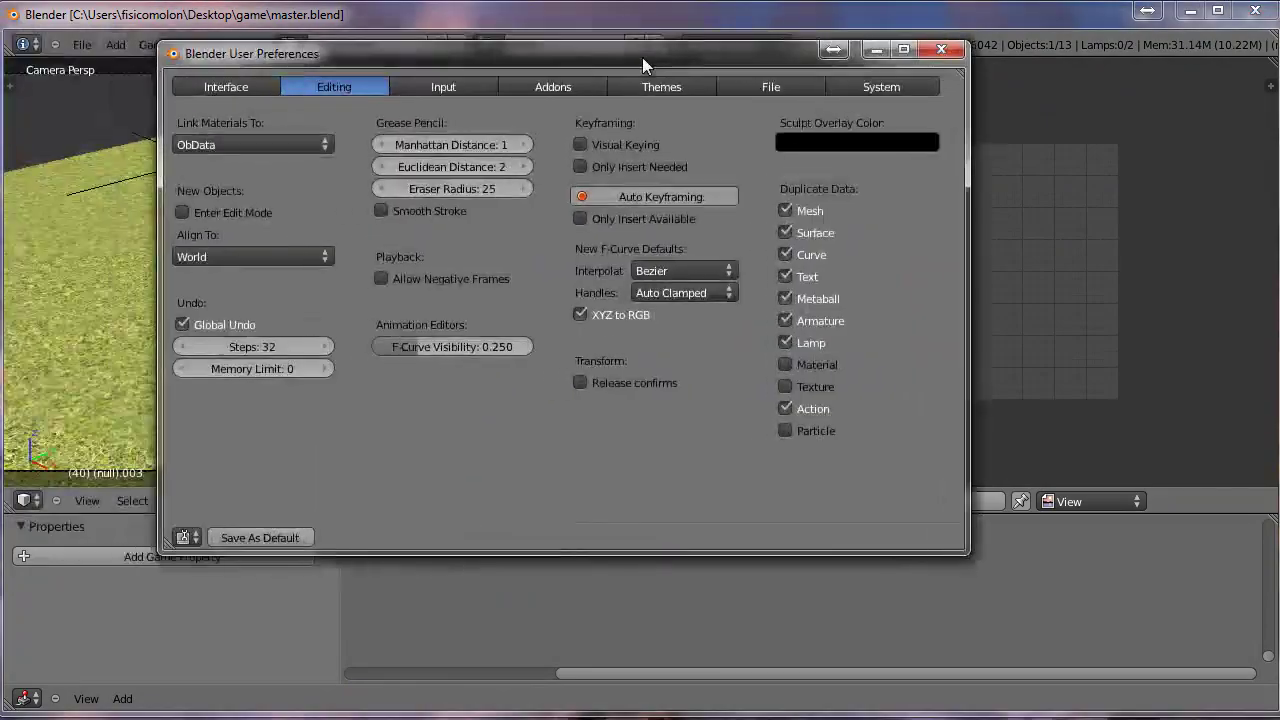
left_click(574, 87)
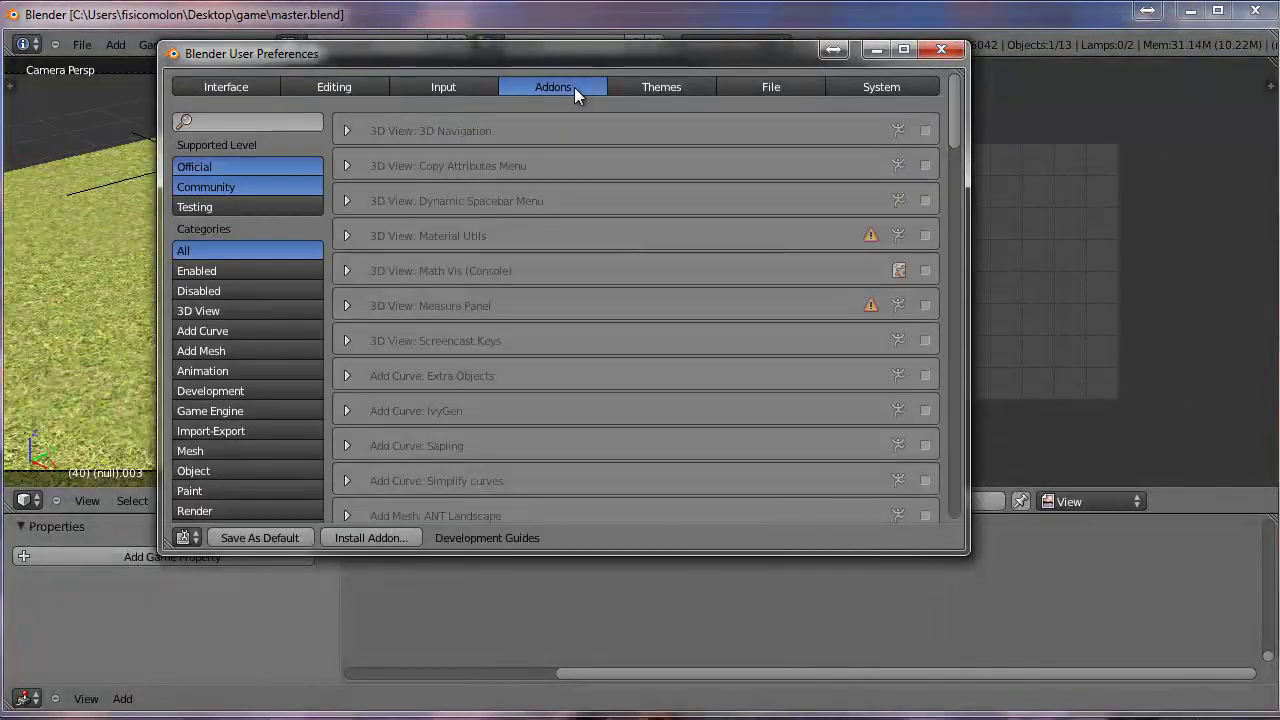
left_click(221, 410)
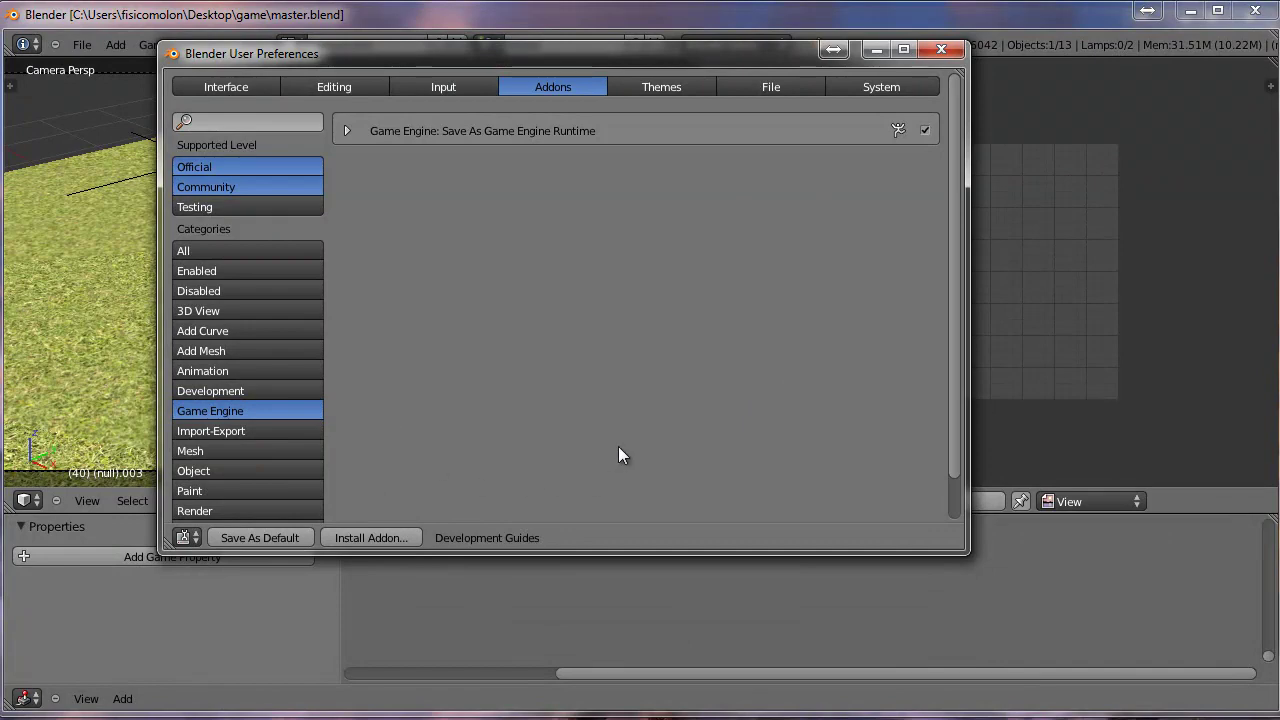
left_click(259, 538)
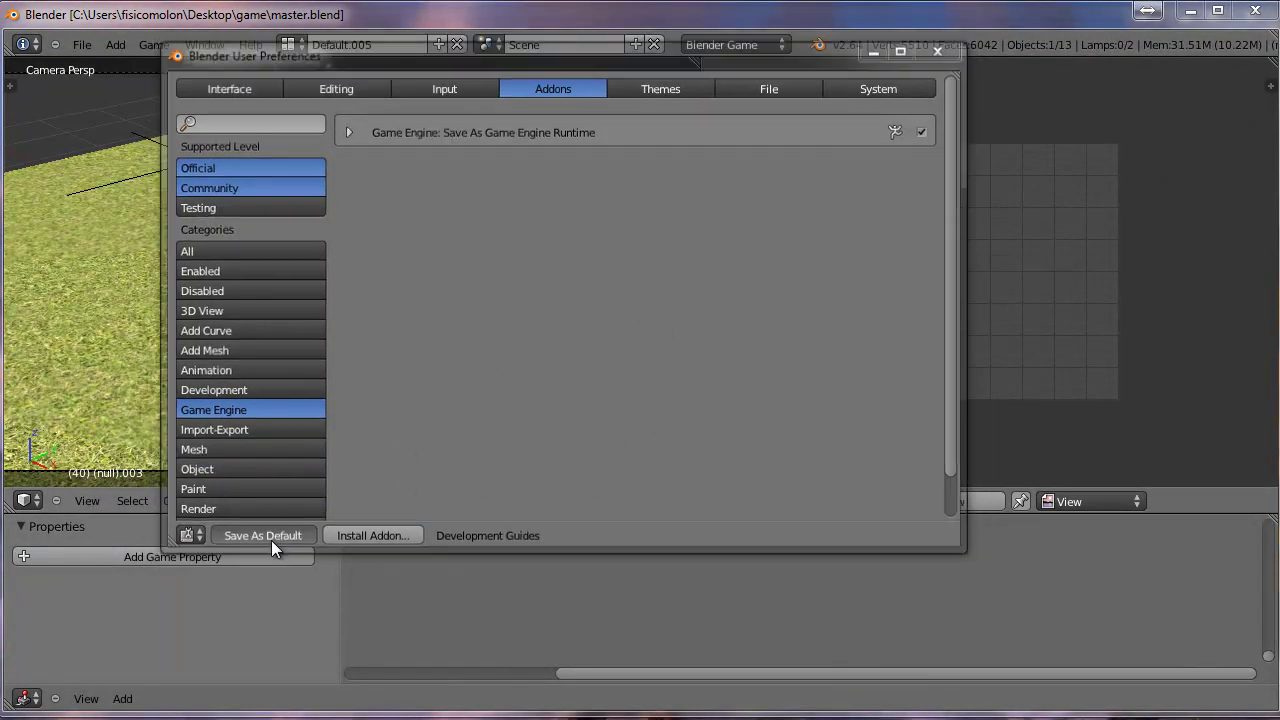
left_click(82, 46)
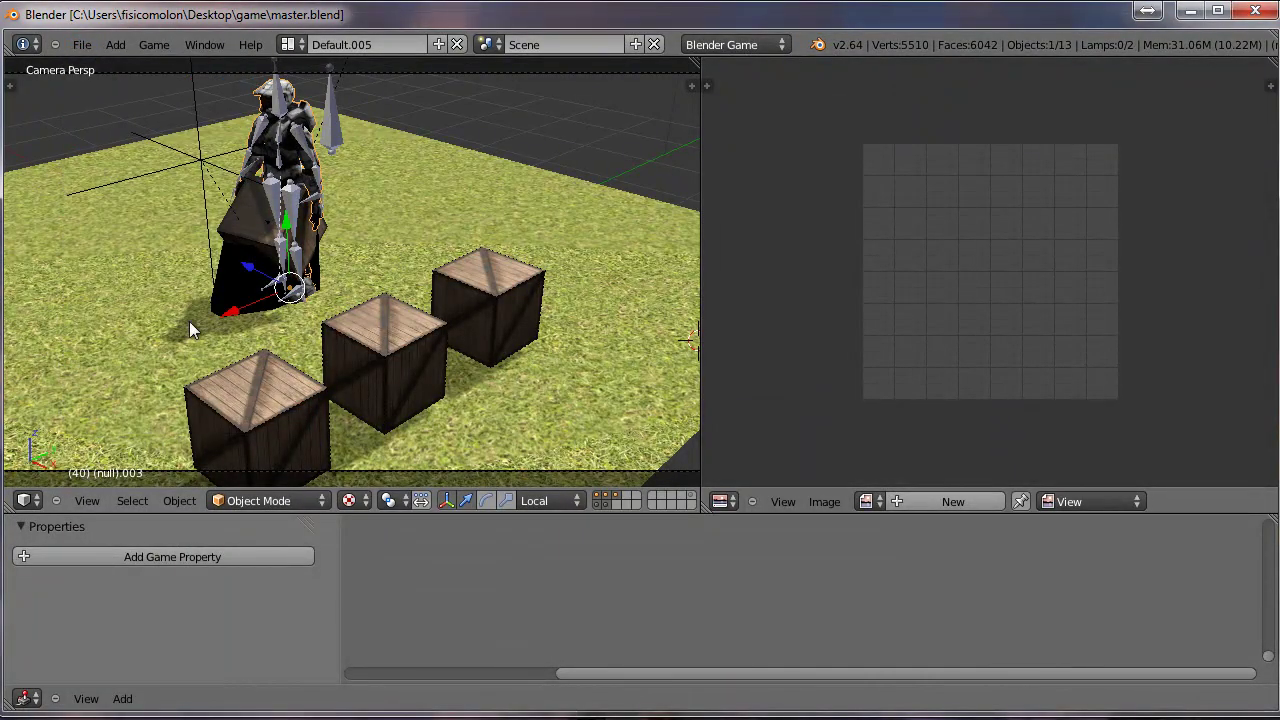
Close Blender, reopen master.blend, and reload the start-up file via File > New
left_click(1255, 12)
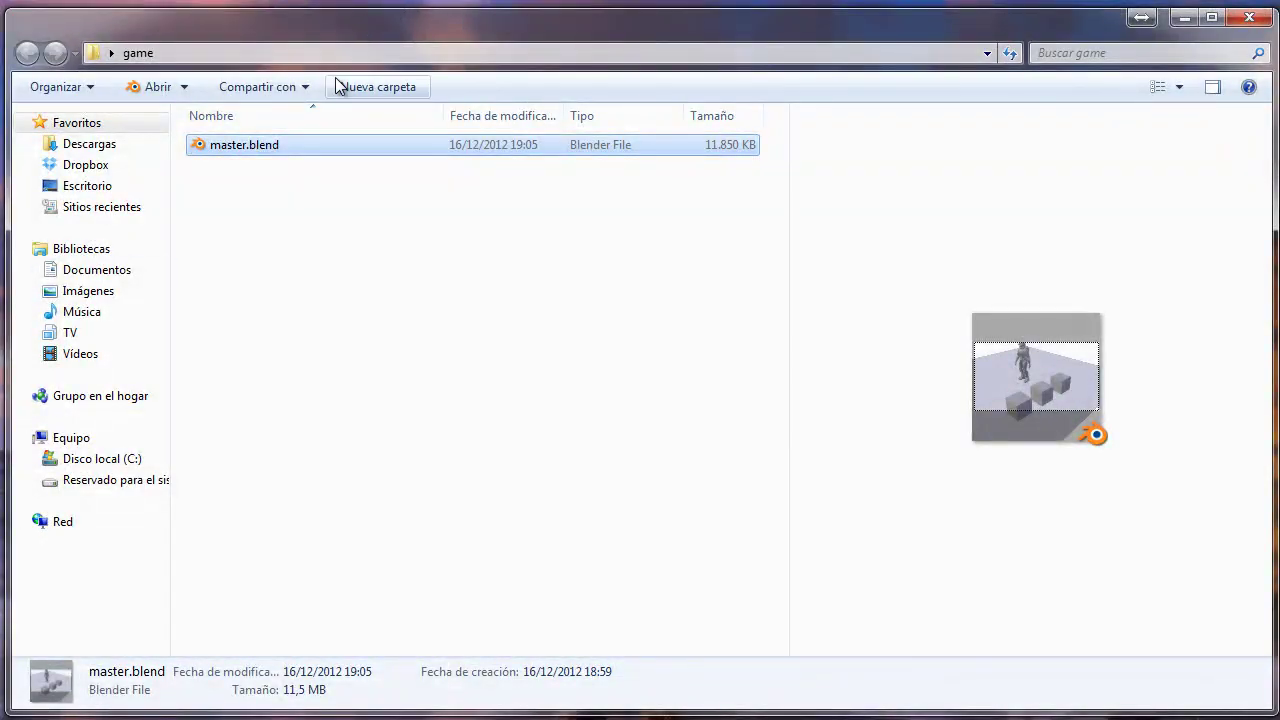
double_click(245, 145)
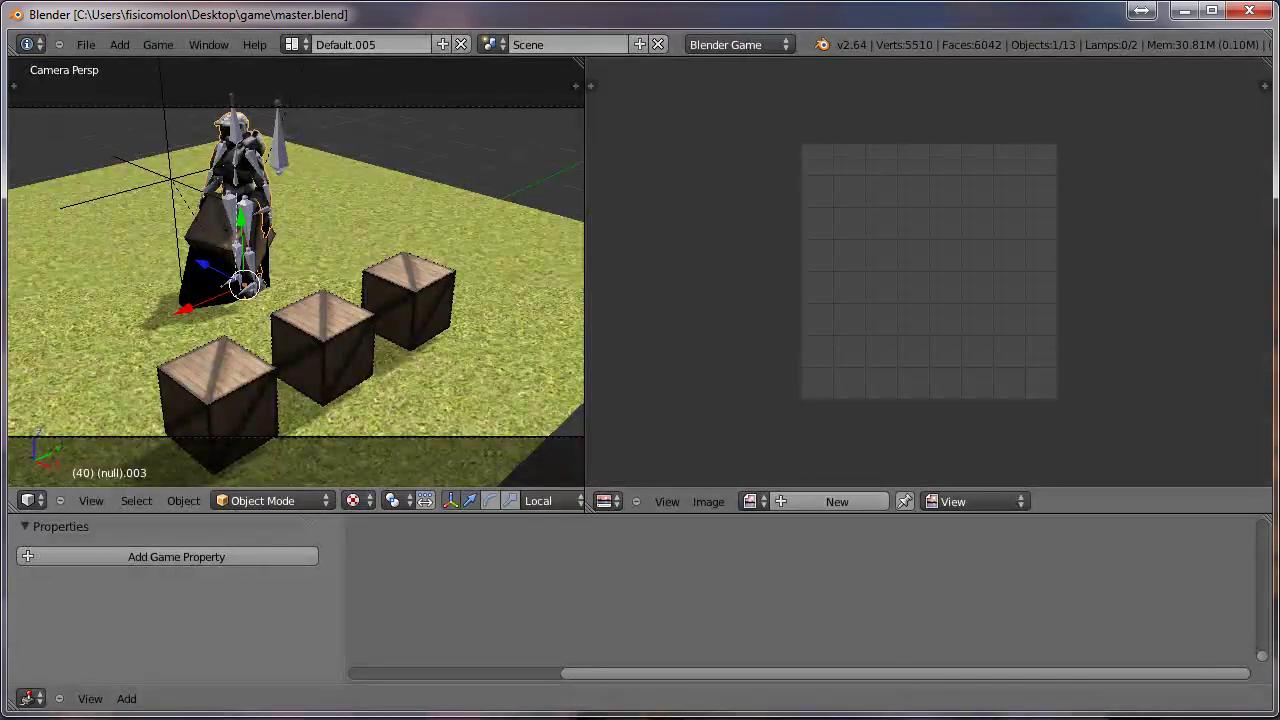
left_click(86, 45)
left_click(93, 62)
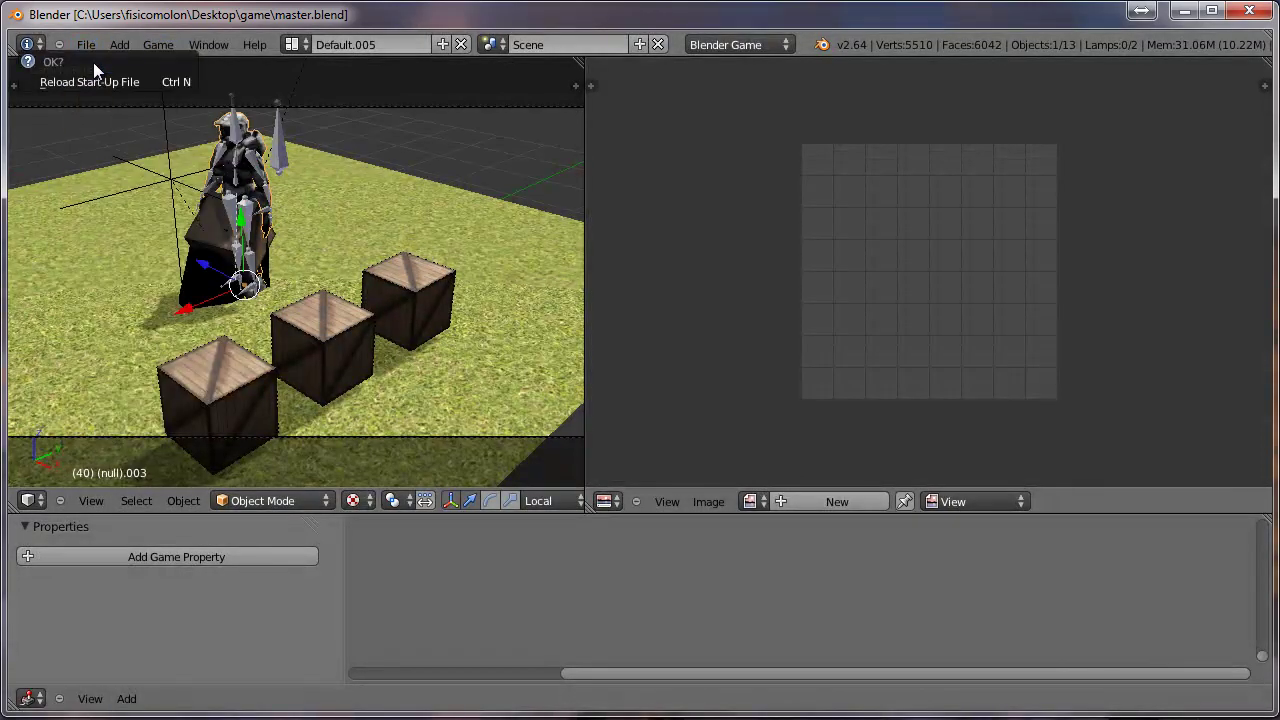
left_click(95, 81)
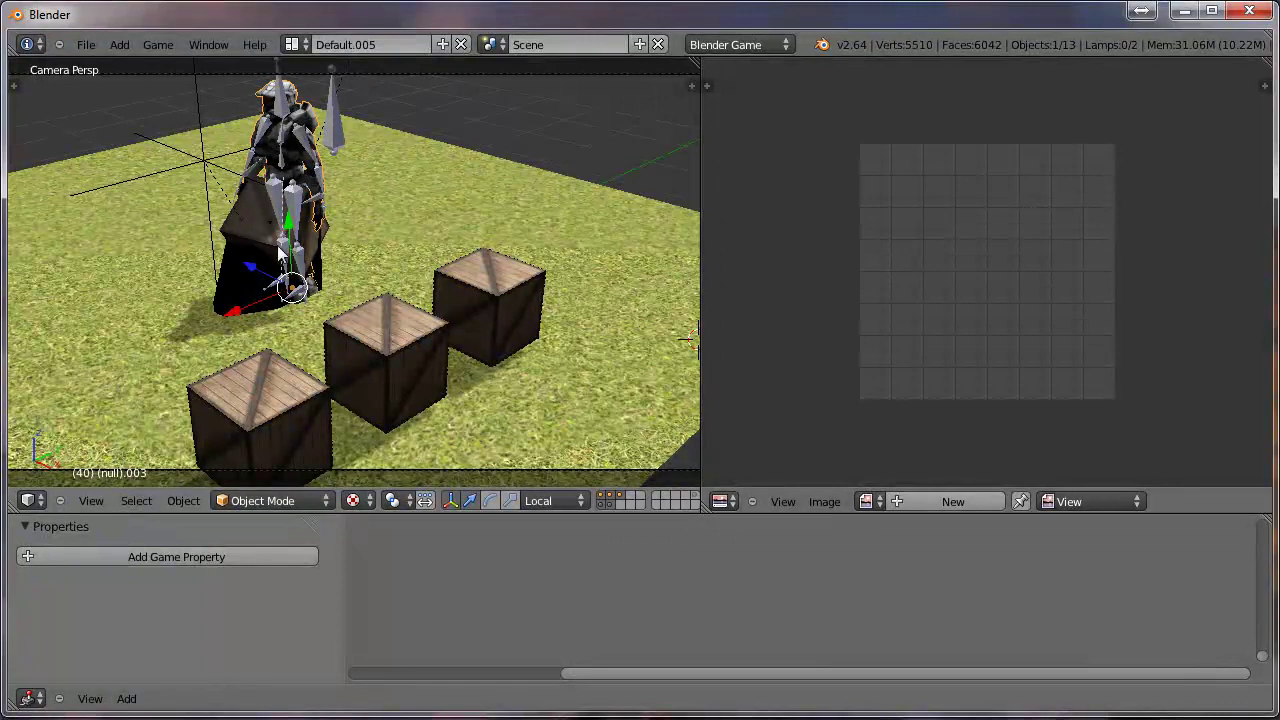
Start another new file from the File menu
left_click(87, 47)
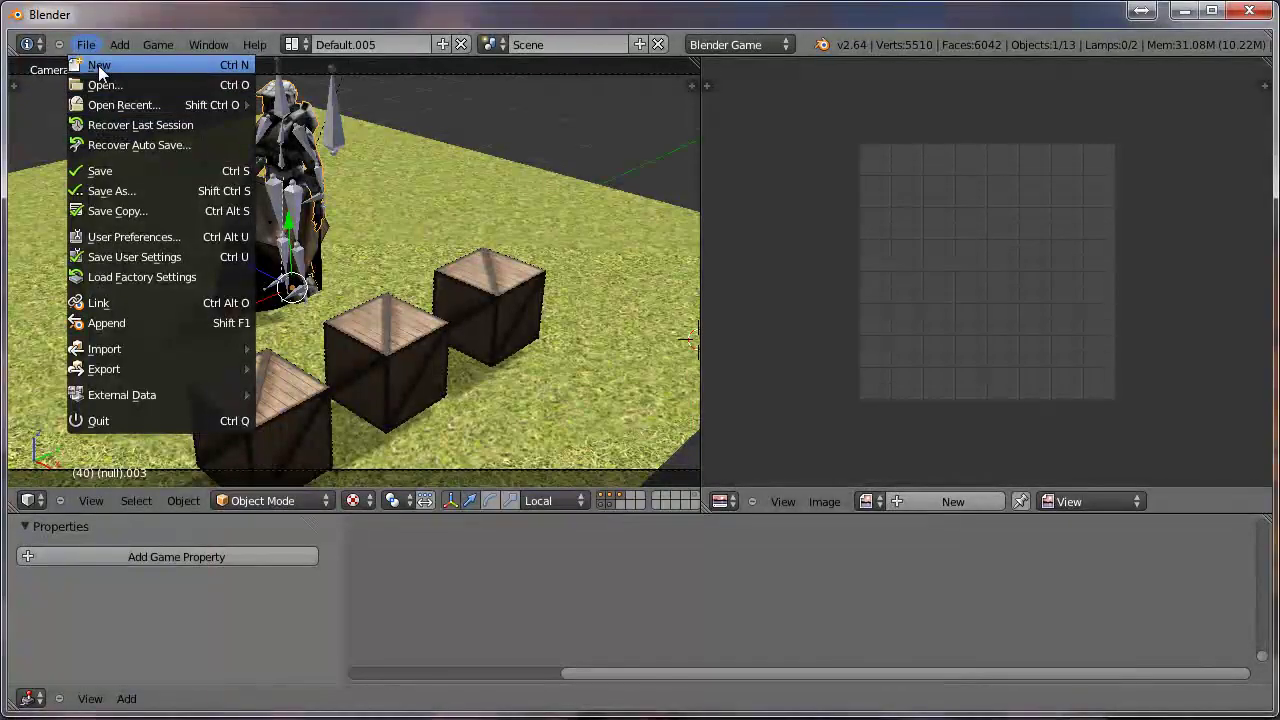
left_click(99, 66)
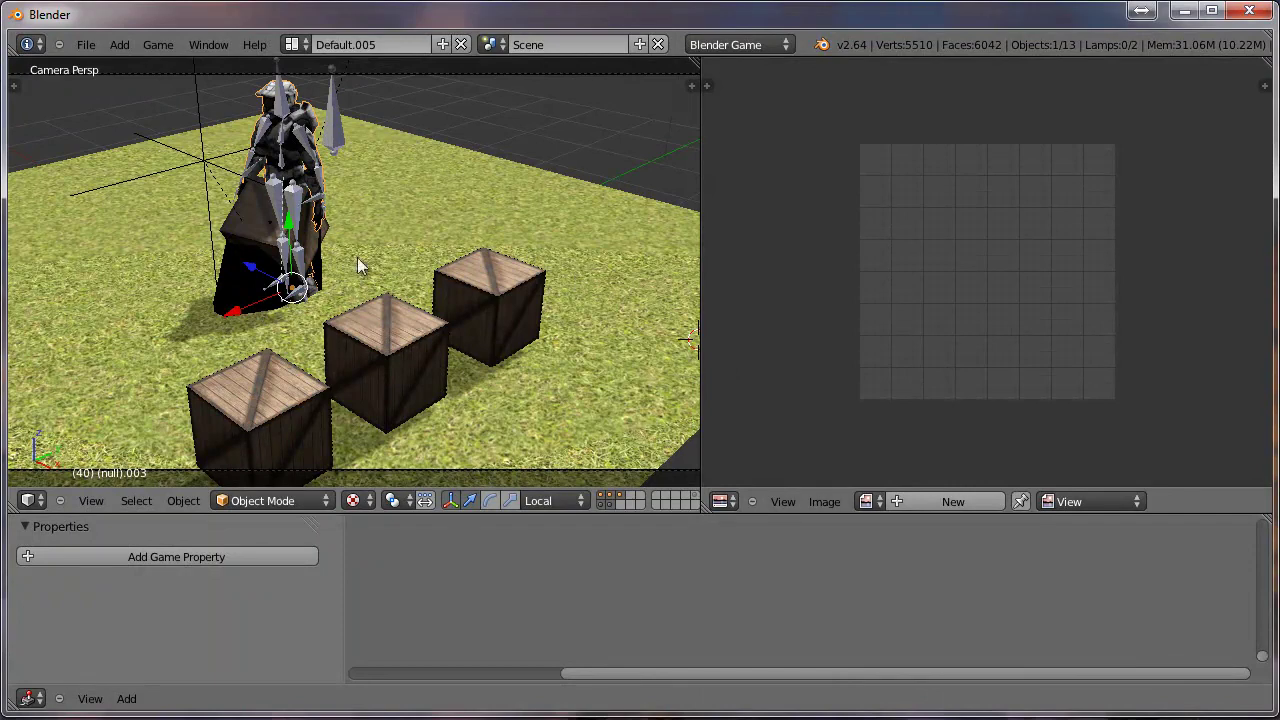
left_click(87, 48)
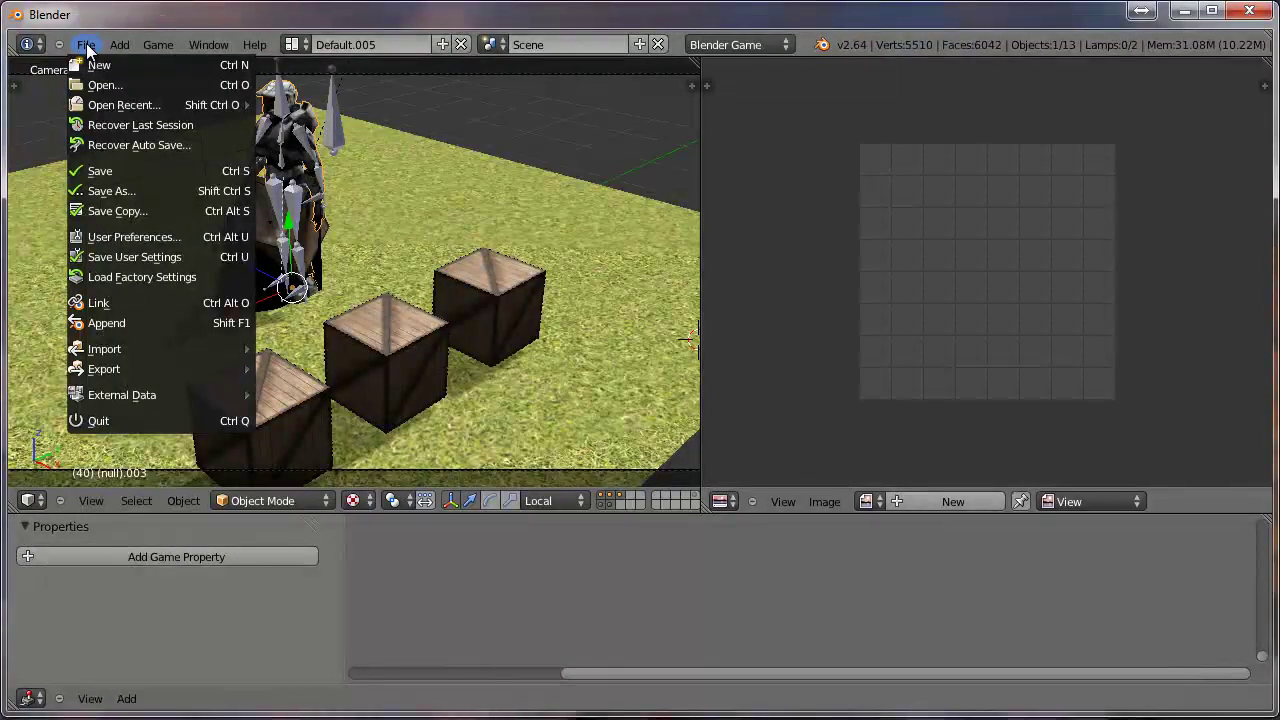
Restore Blender's factory settings and reload the default start-up file
left_click(173, 277)
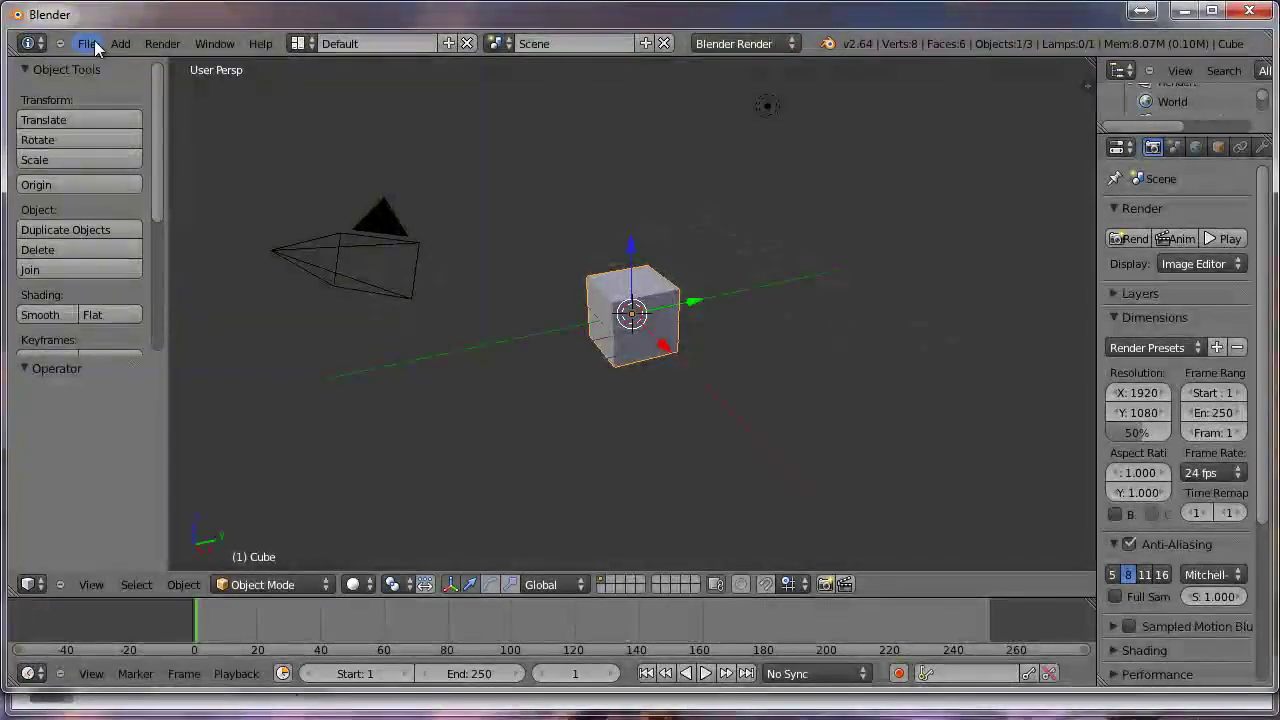
left_click(87, 43)
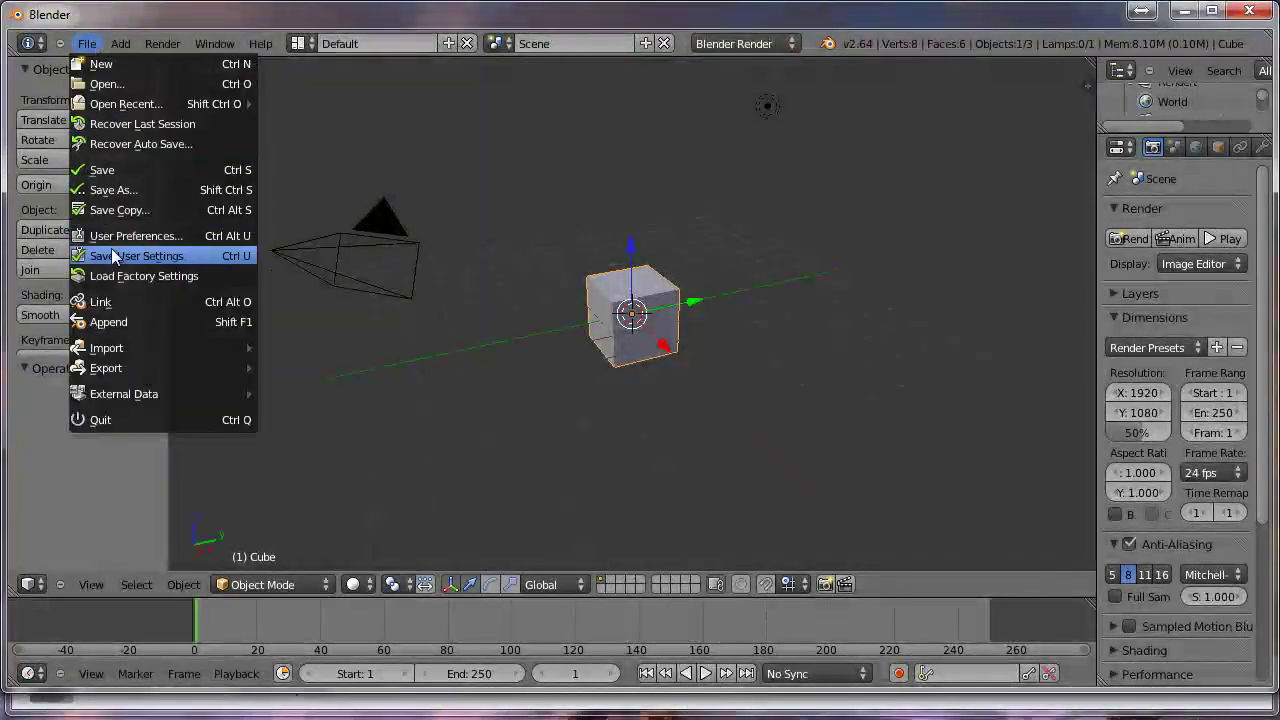
left_click(151, 261)
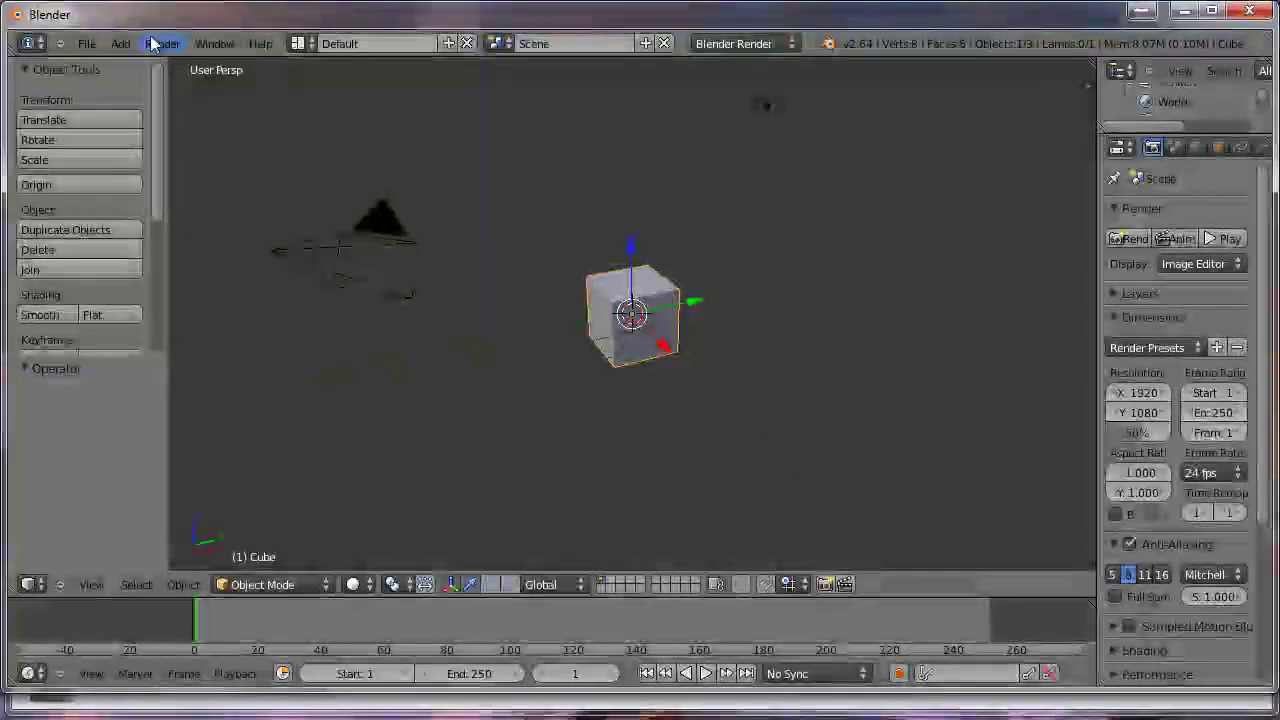
left_click(87, 43)
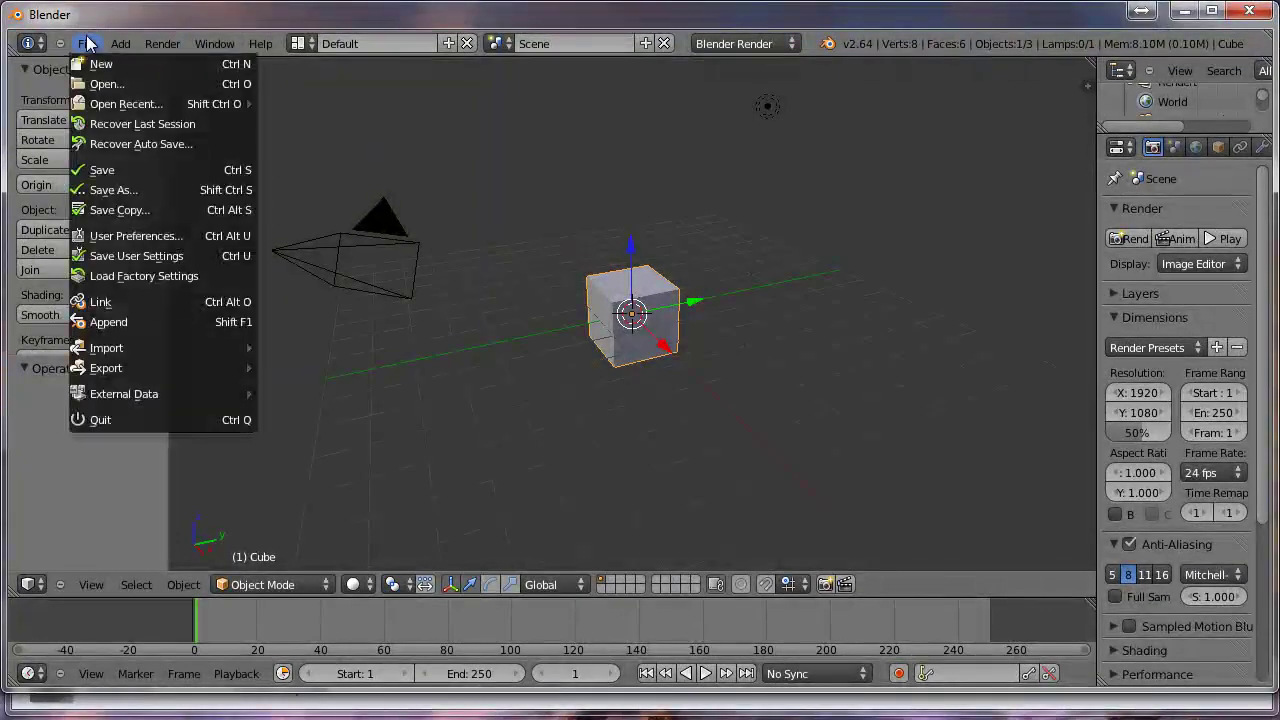
left_click(93, 66)
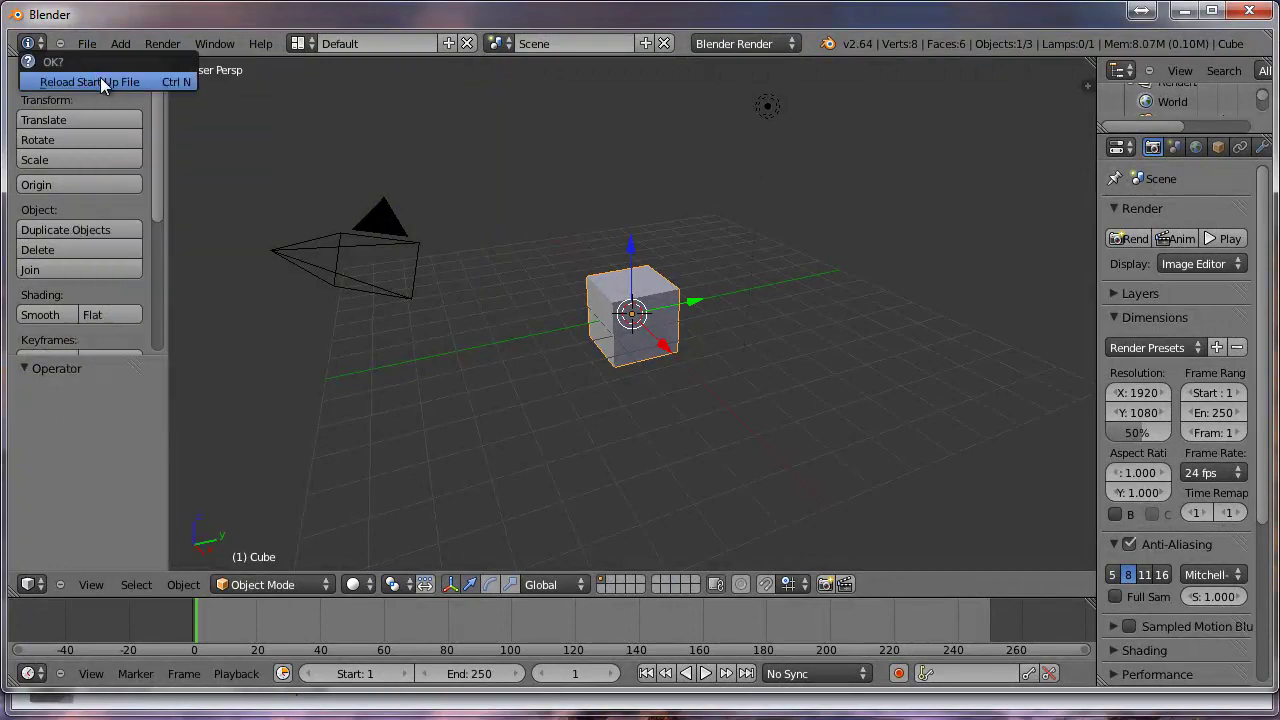
left_click(100, 81)
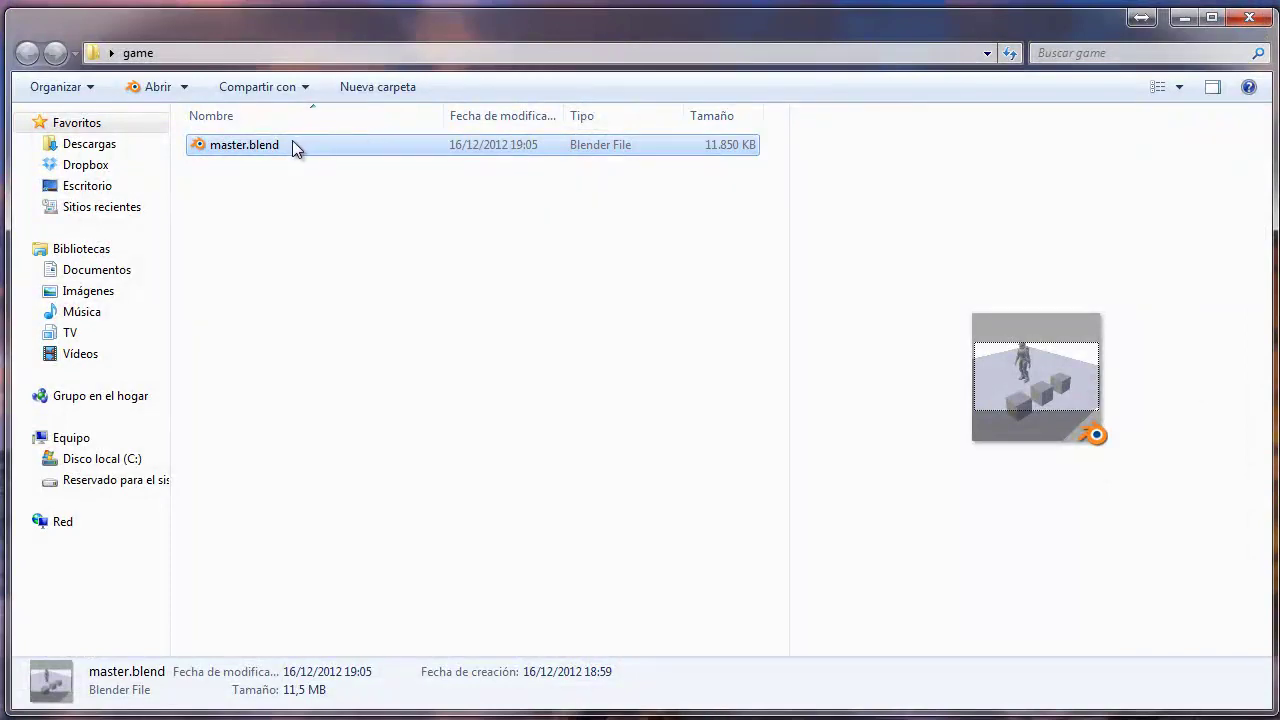
Open master.blend from the game folder in Explorer
left_click(292, 145)
left_click(300, 163)
left_click(287, 149)
double_click(286, 149)
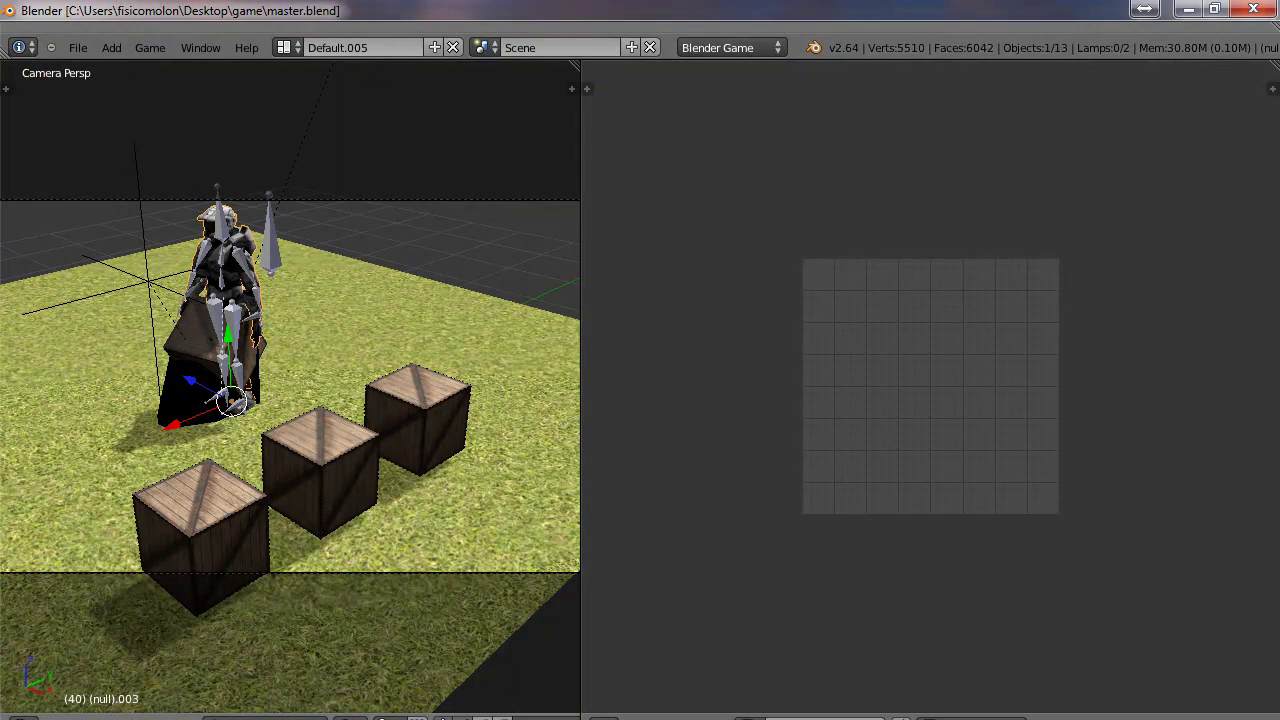
Restore the Blender window and drag its corner so it fills the screen
left_click(1214, 10)
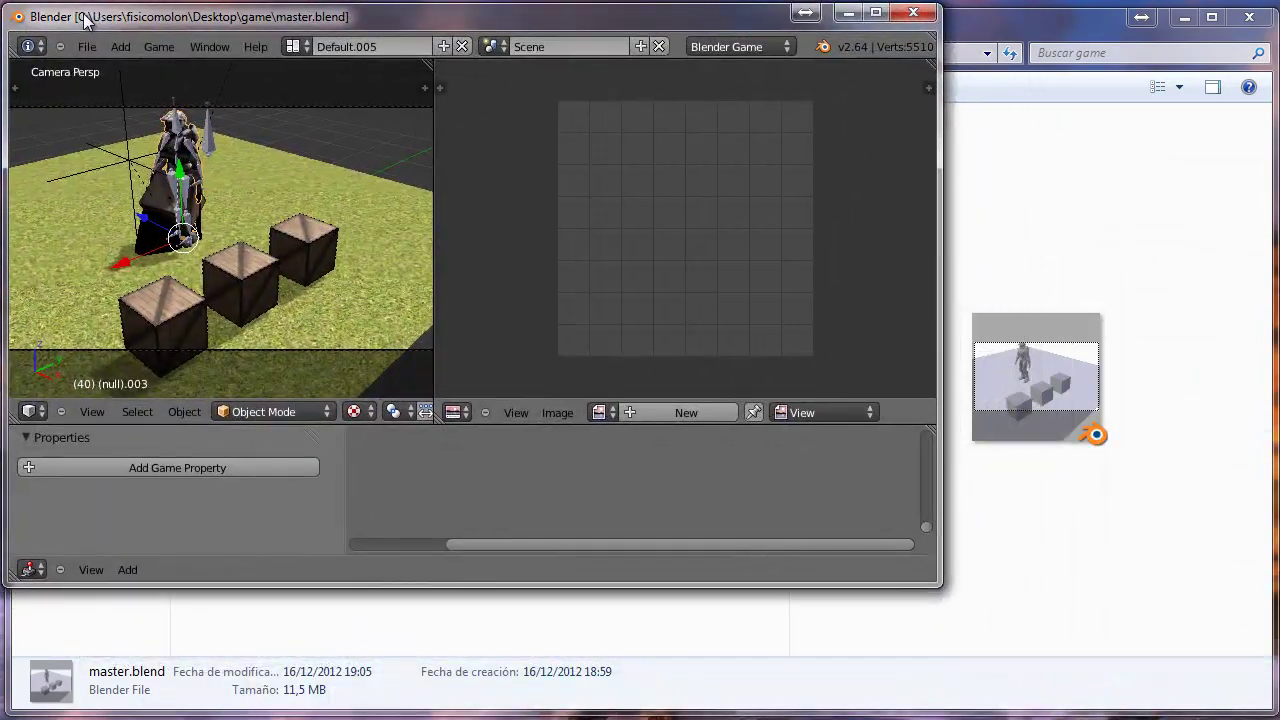
left_click_drag(941, 590, 1276, 716)
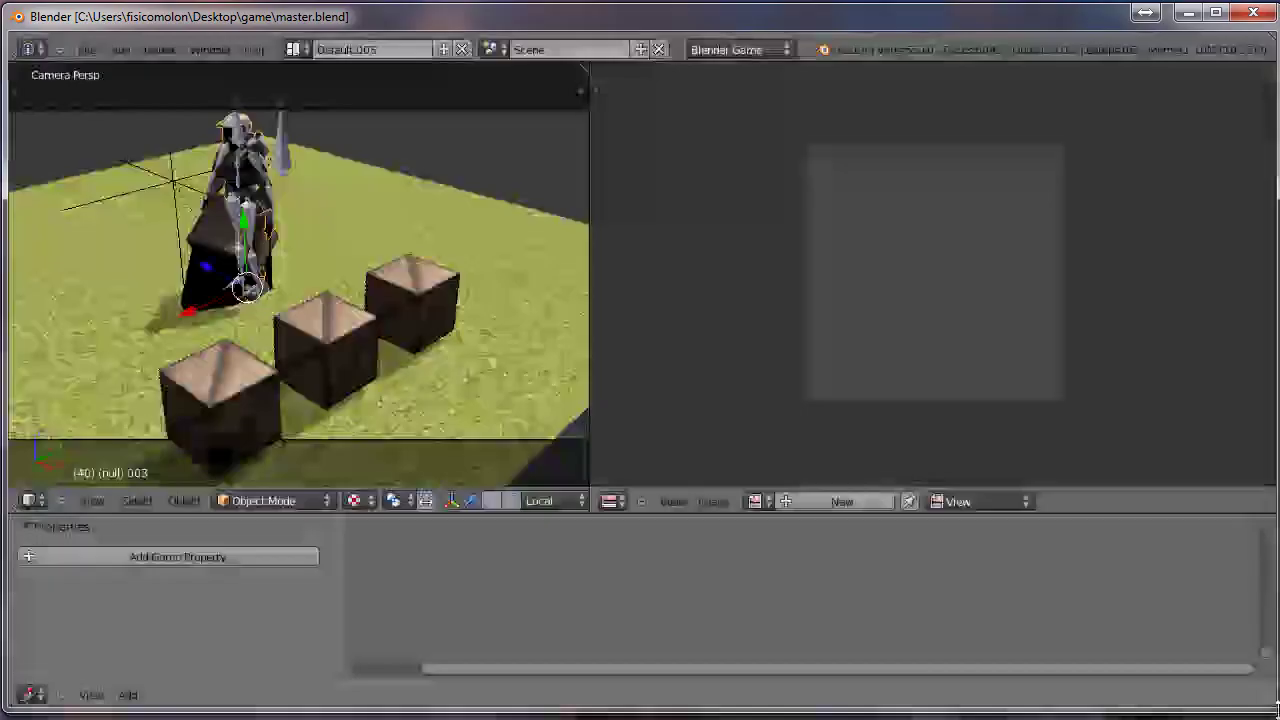
left_click(88, 50)
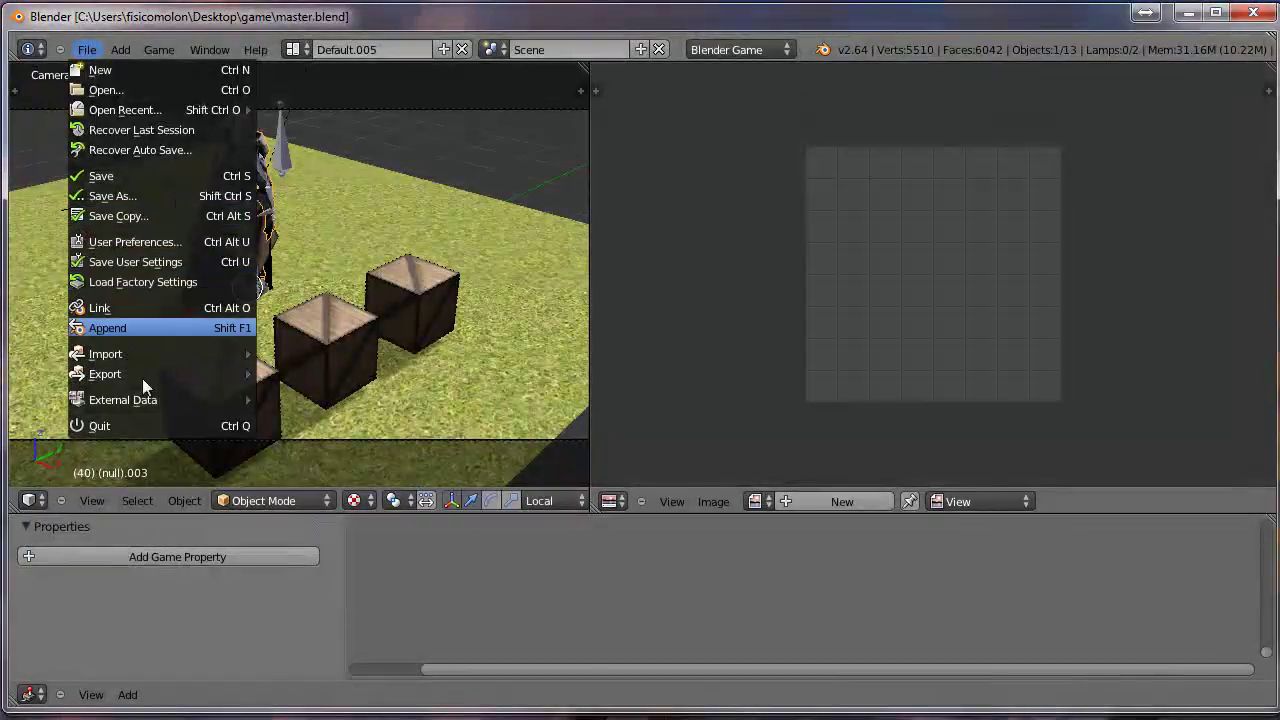
Tick Save As Game Engine Runtime under the Game Engine add-ons and close User Preferences
mouse_move(141, 373)
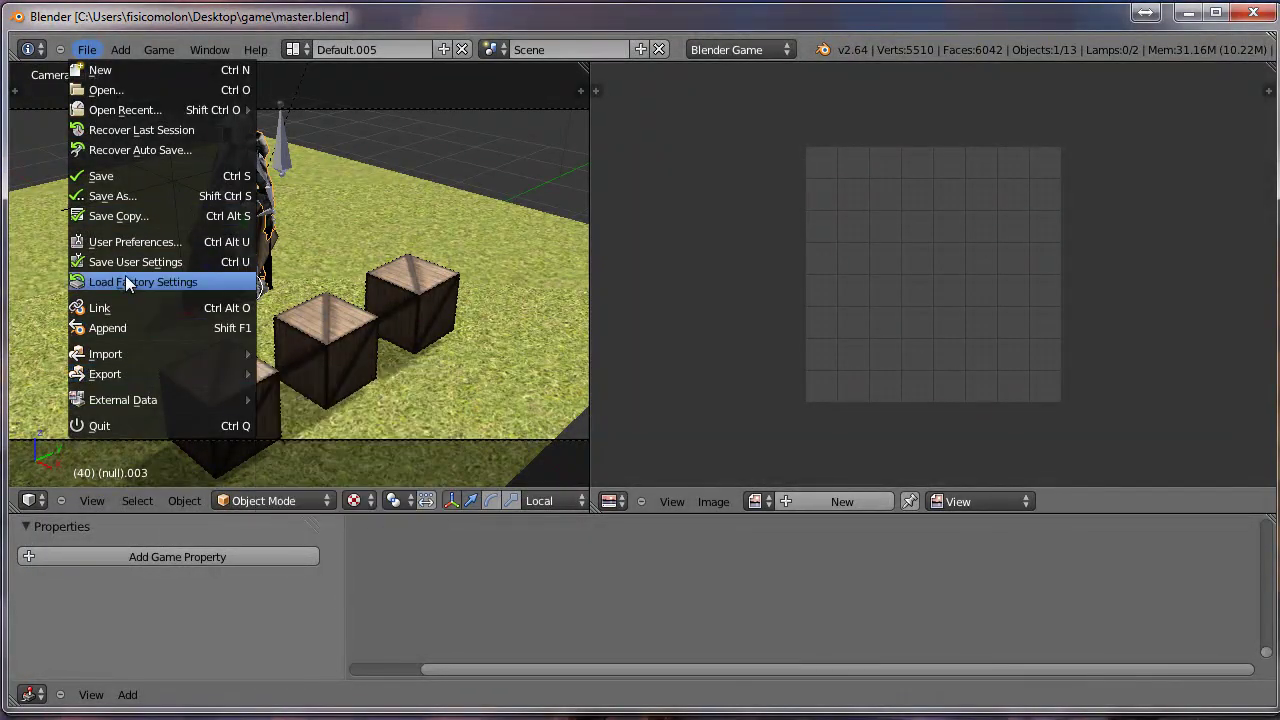
left_click(128, 243)
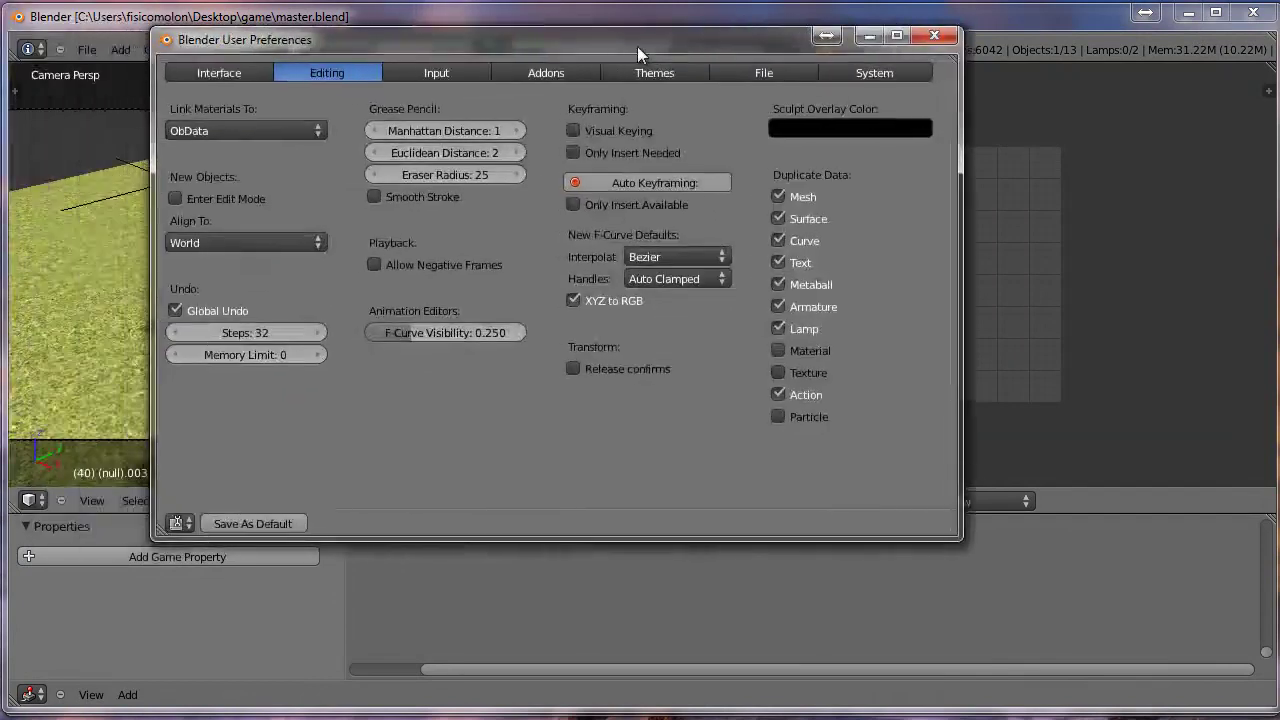
left_click(556, 75)
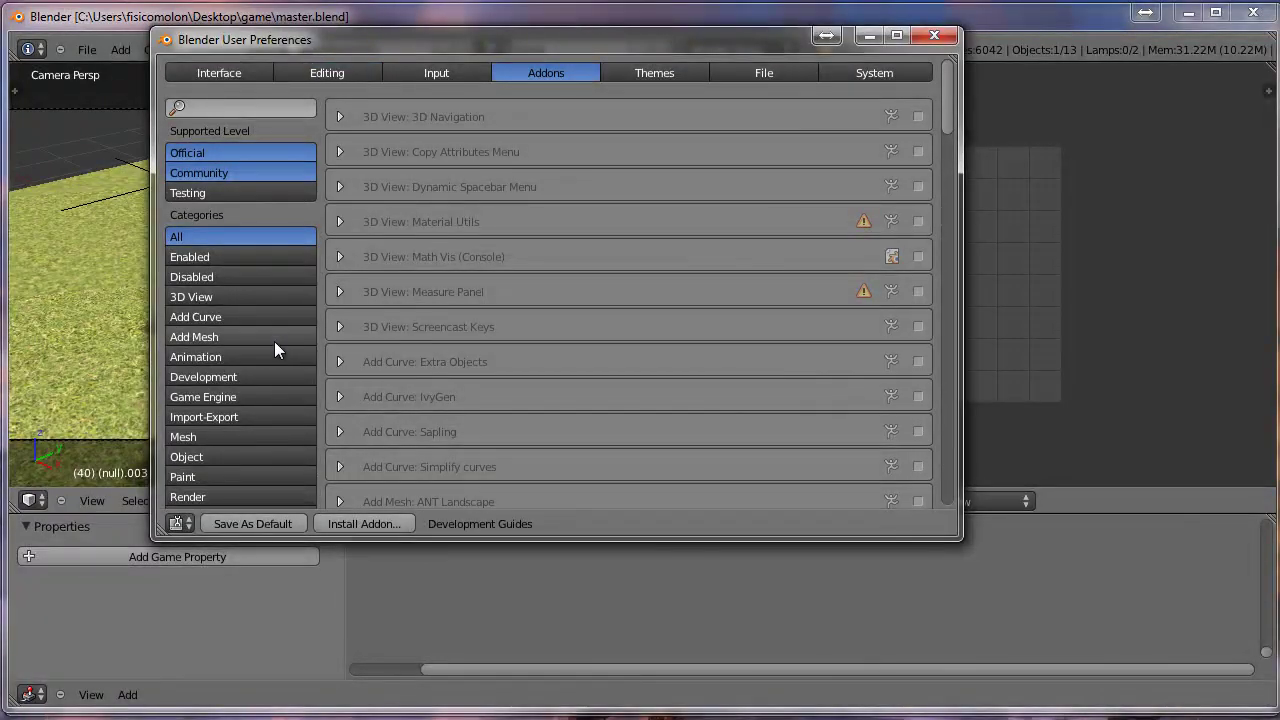
left_click(215, 396)
left_click(920, 119)
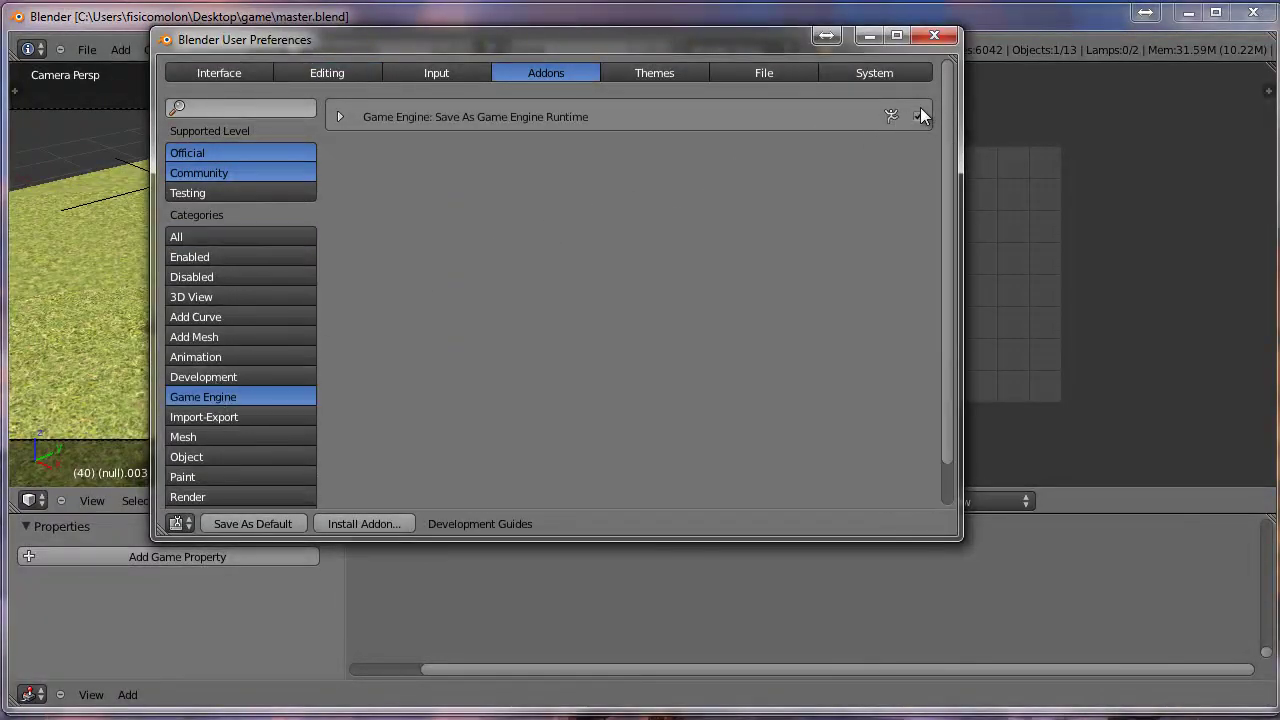
left_click(934, 36)
left_click(87, 49)
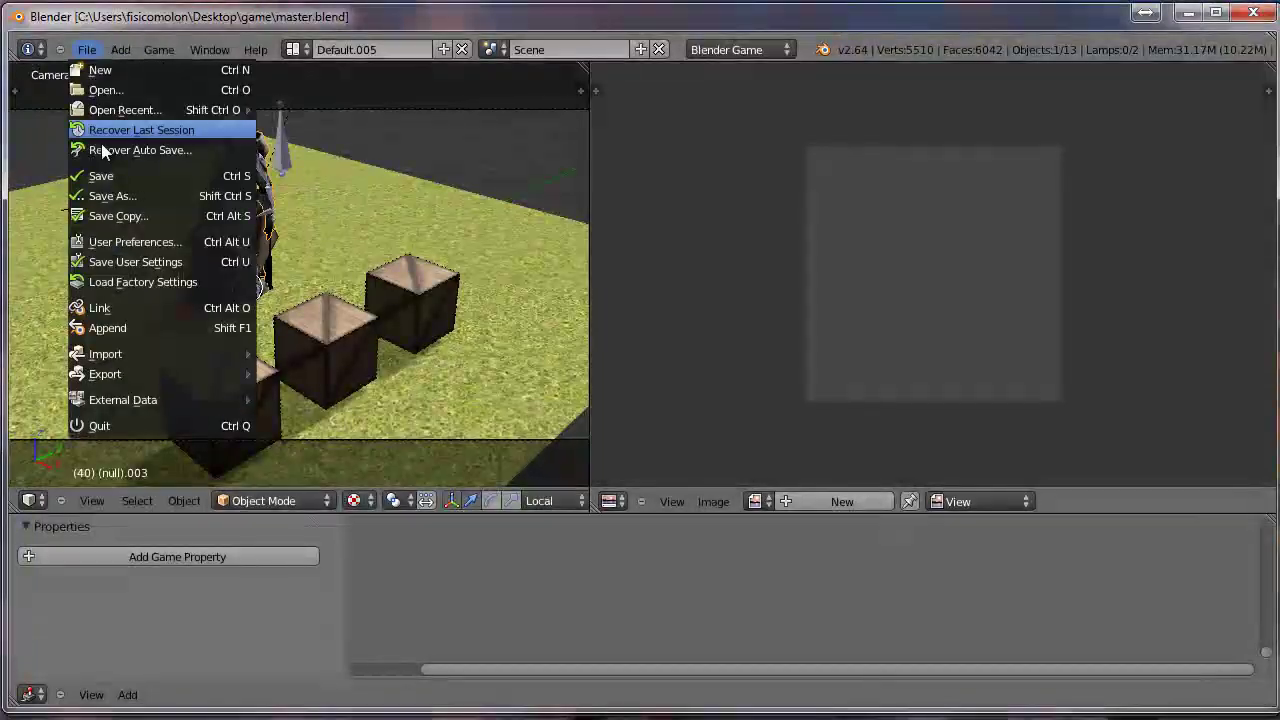
Export the runtime through File > Export as master.exe in the game folder, then minimize Blender
mouse_move(108, 375)
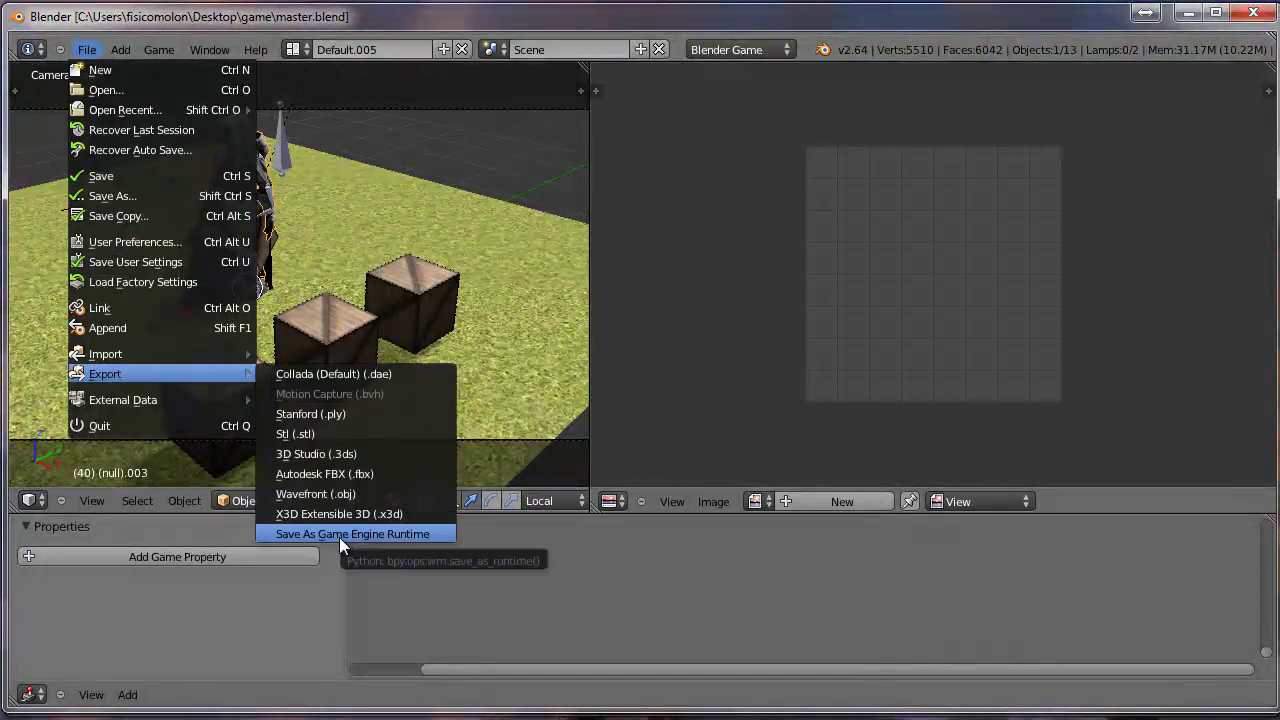
left_click(378, 535)
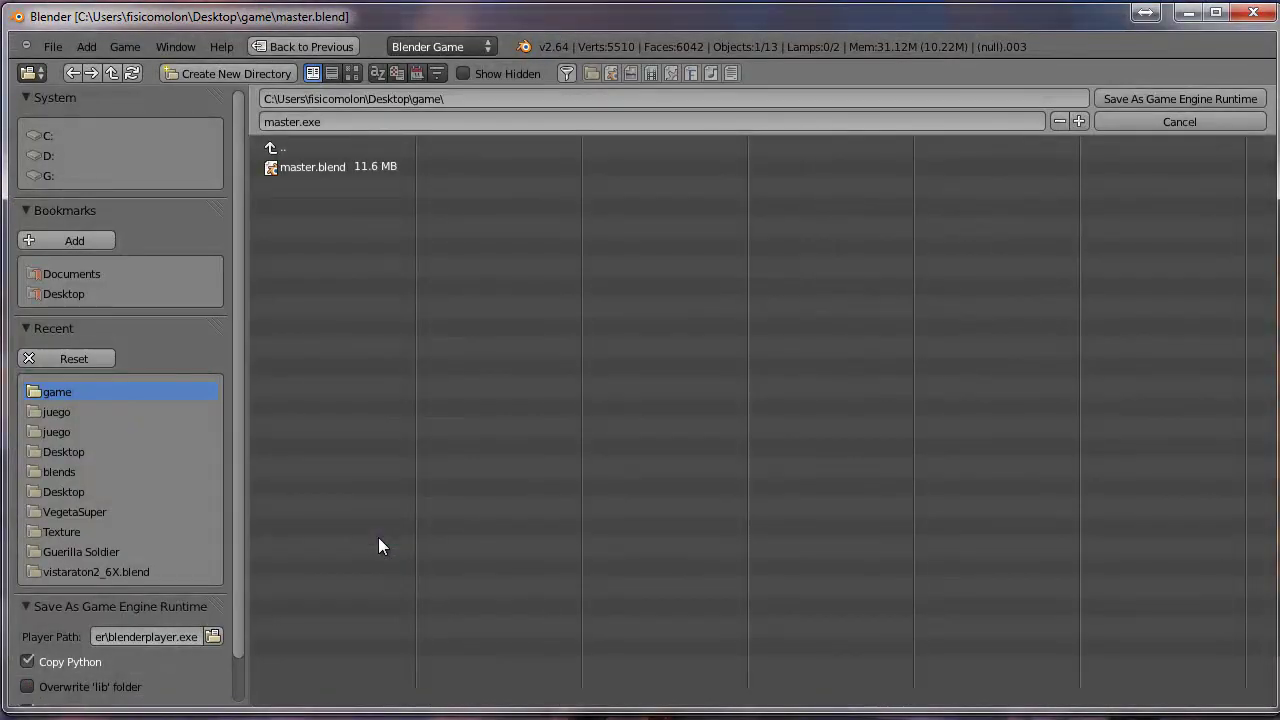
left_click(266, 124)
left_click(286, 137)
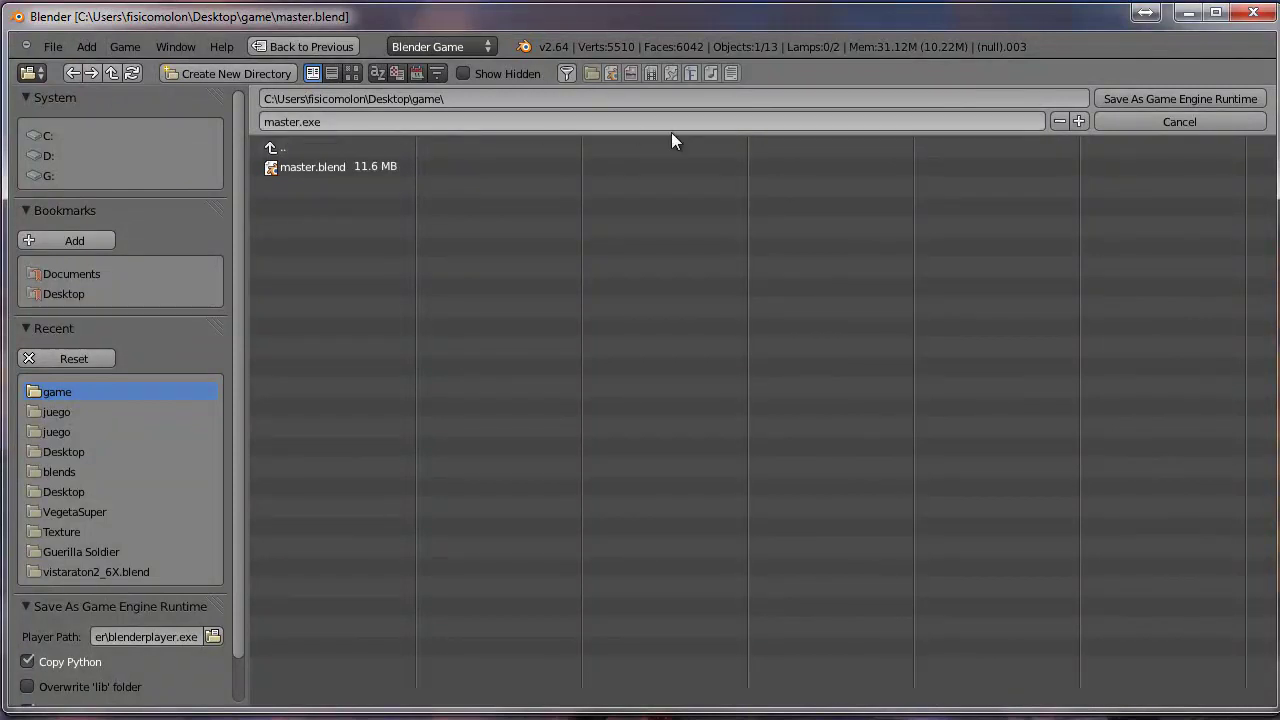
left_click(1180, 98)
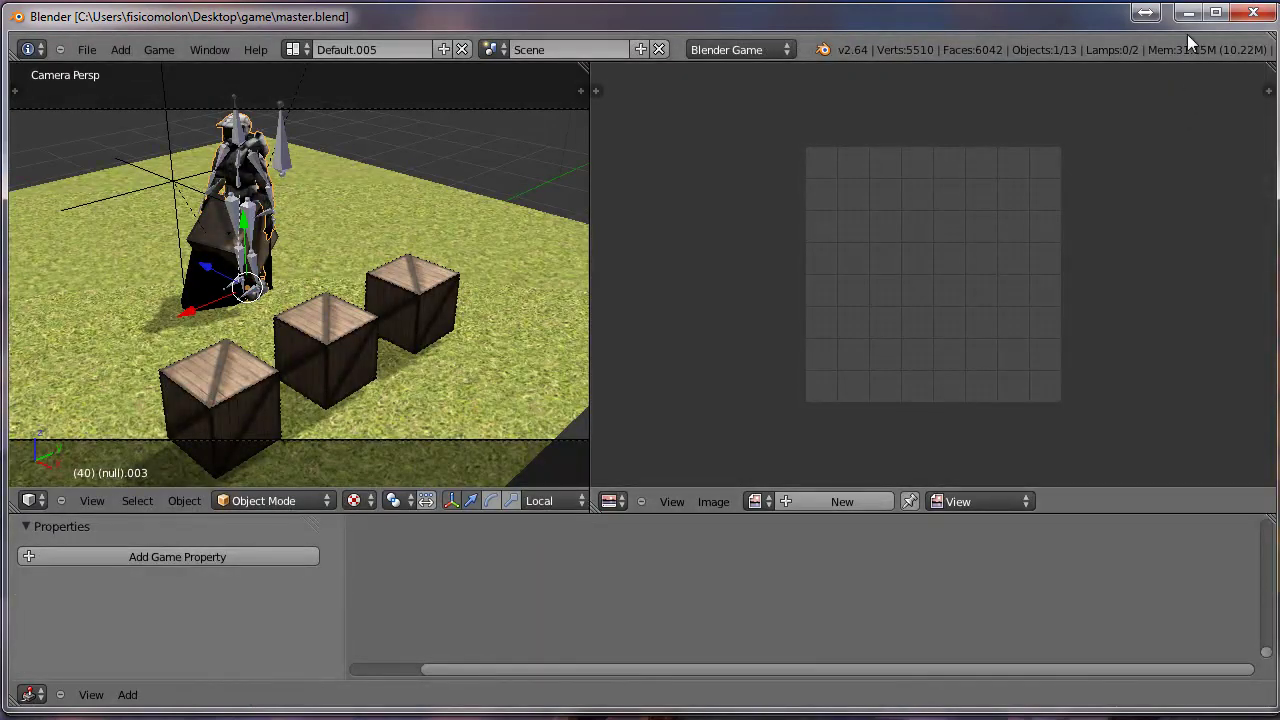
left_click(1183, 18)
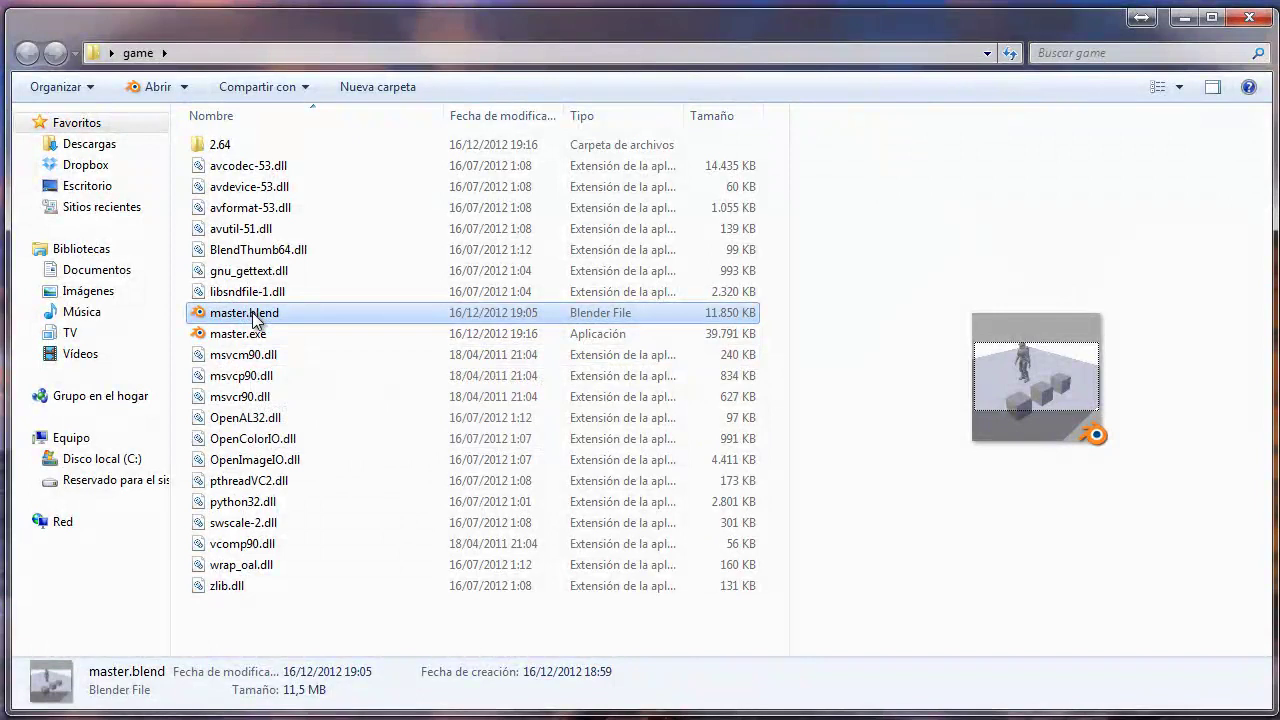
Select master.blend in the game folder, cancelling an accidental rename, and delete it
left_click(255, 316)
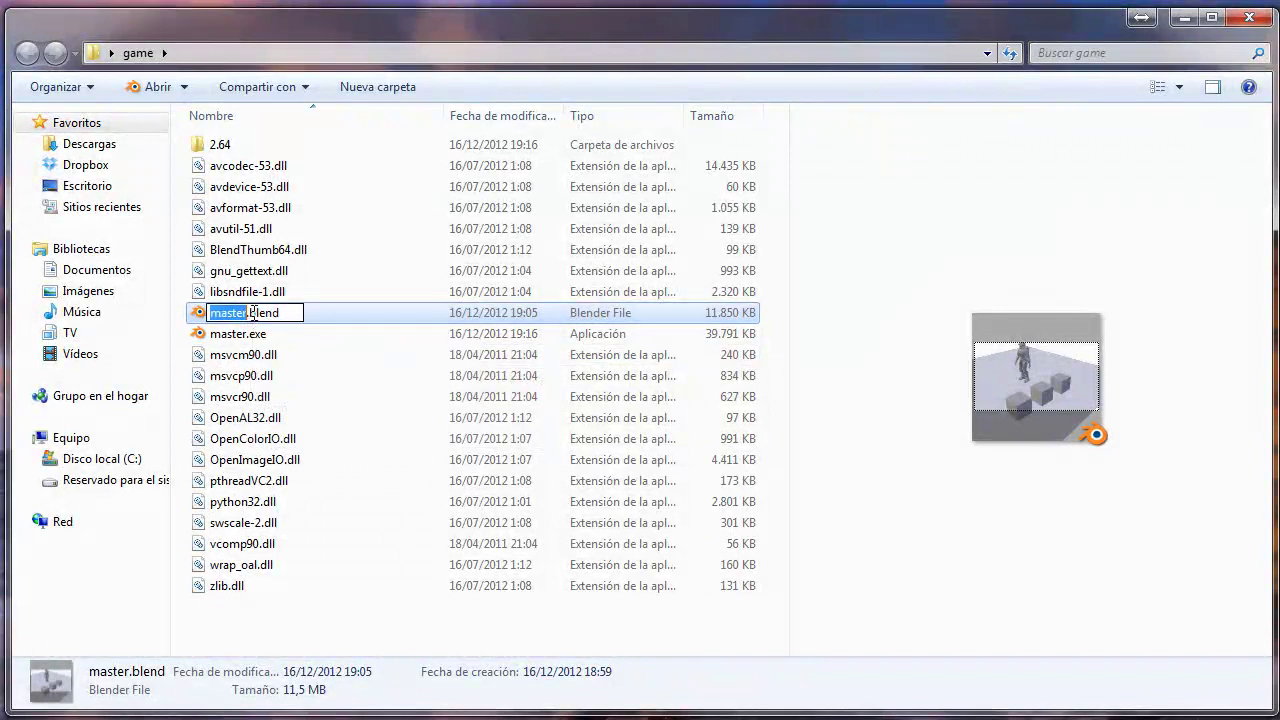
left_click(240, 375)
left_click(270, 314)
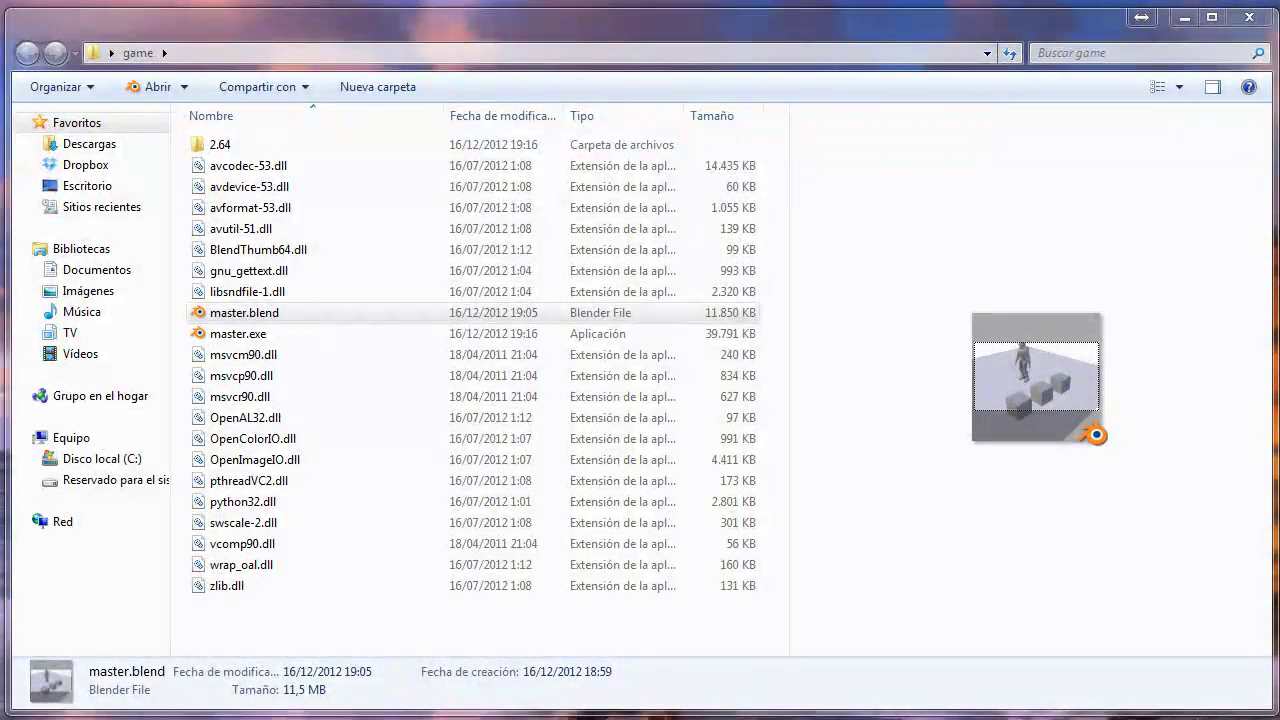
key("Delete")
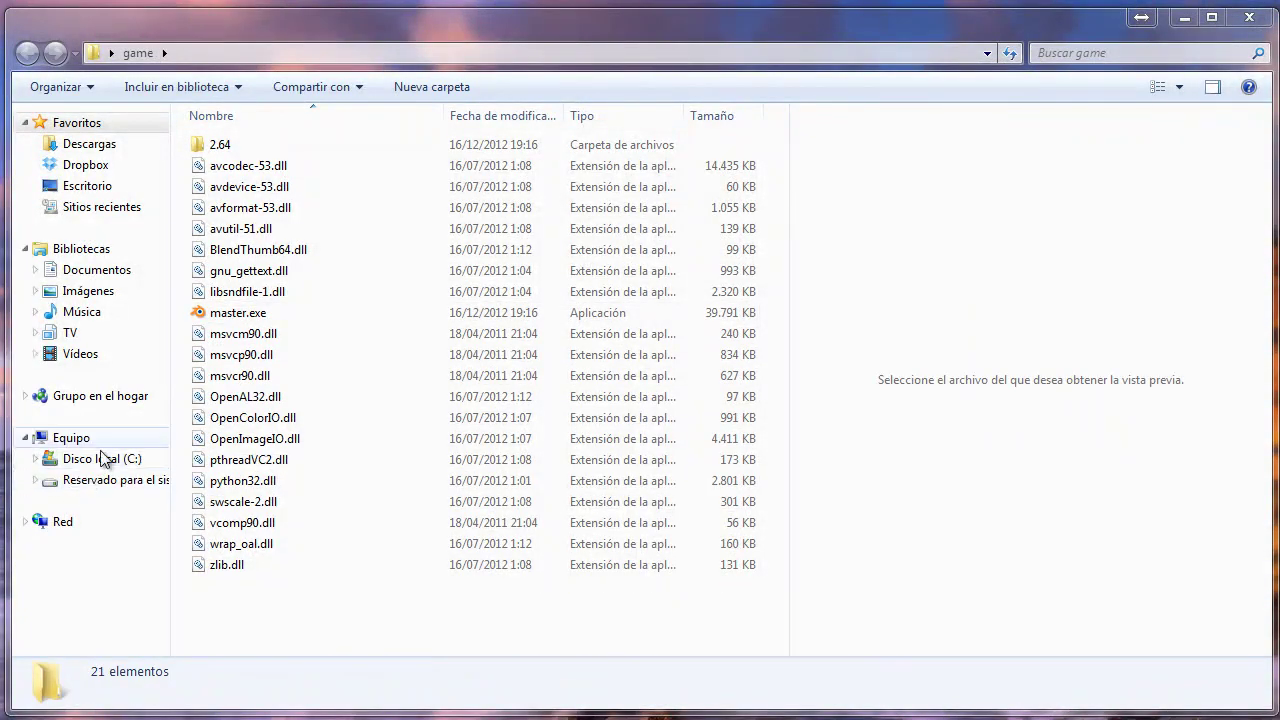
Launch master.exe, walk the character left, right and toward the crates, then quit with Esc
left_click(234, 314)
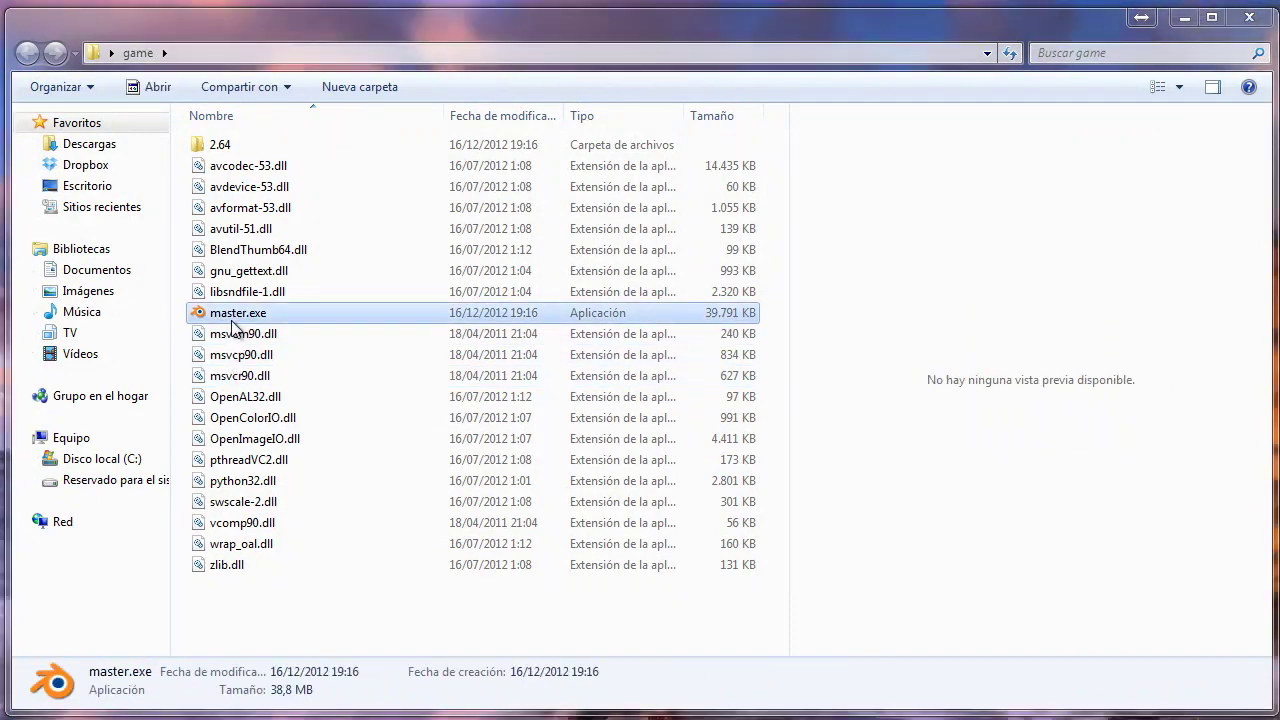
double_click(231, 320)
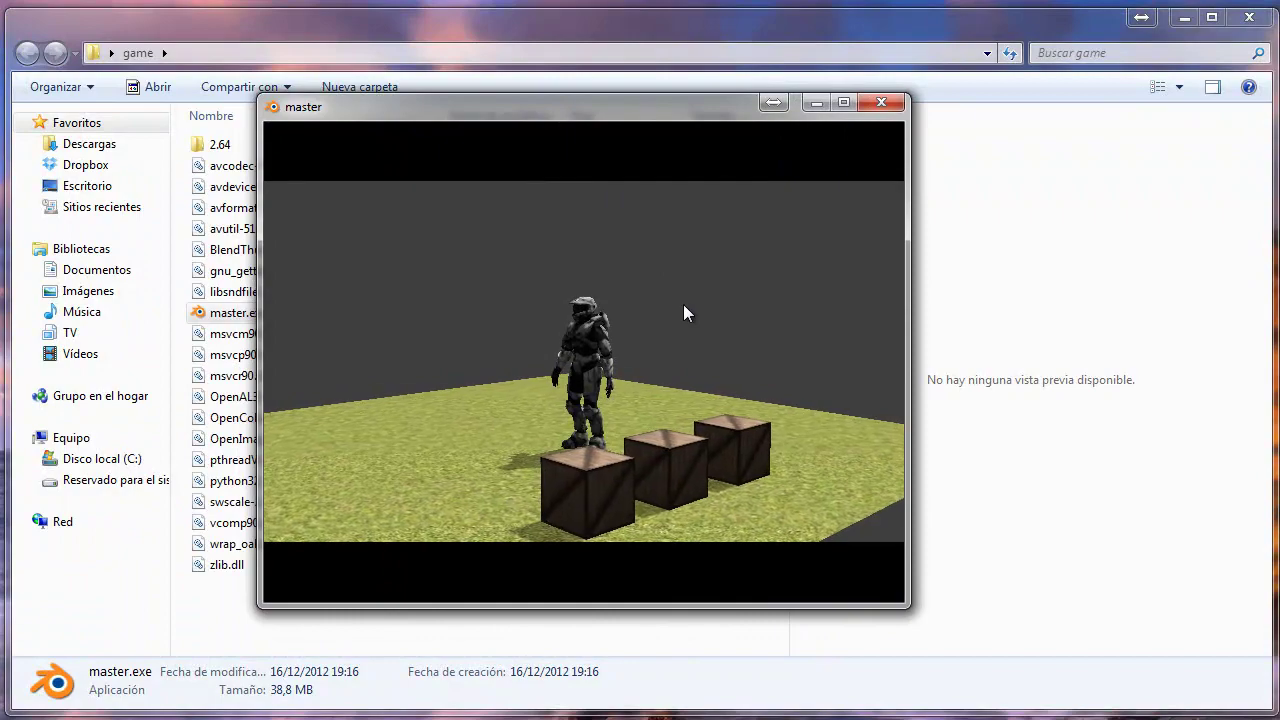
key("Left")
key("Right")
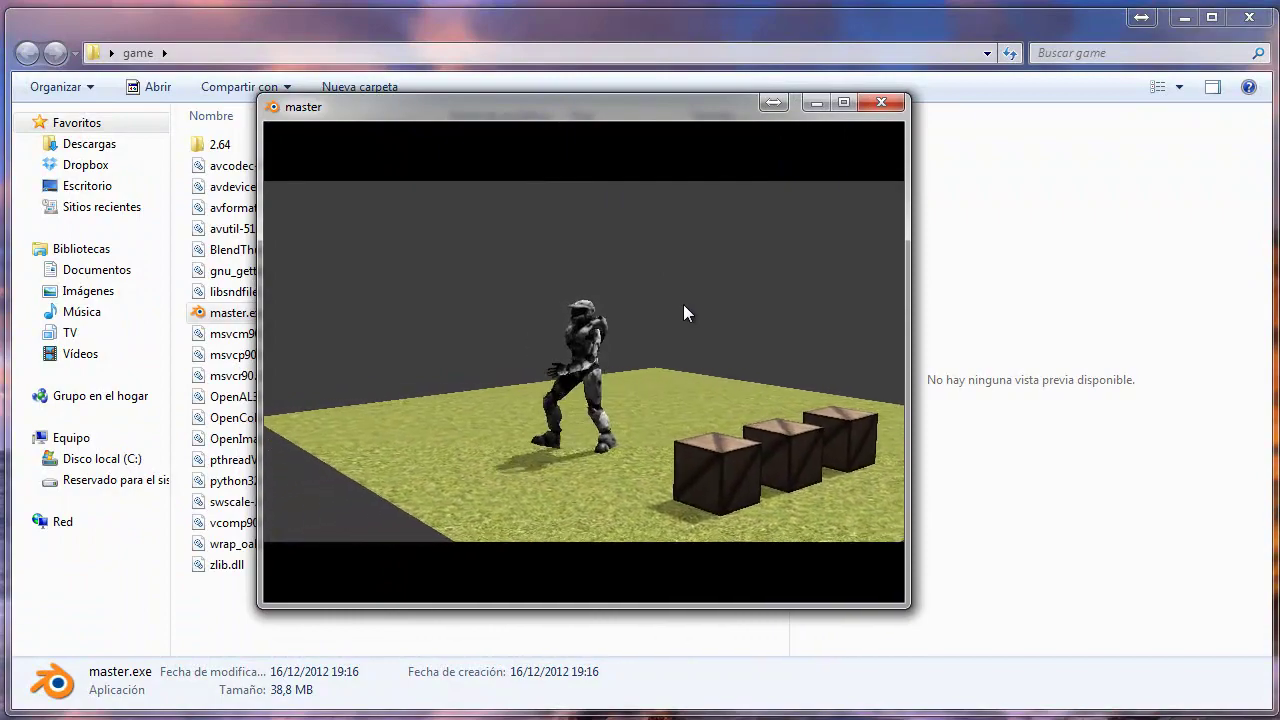
key("Up")
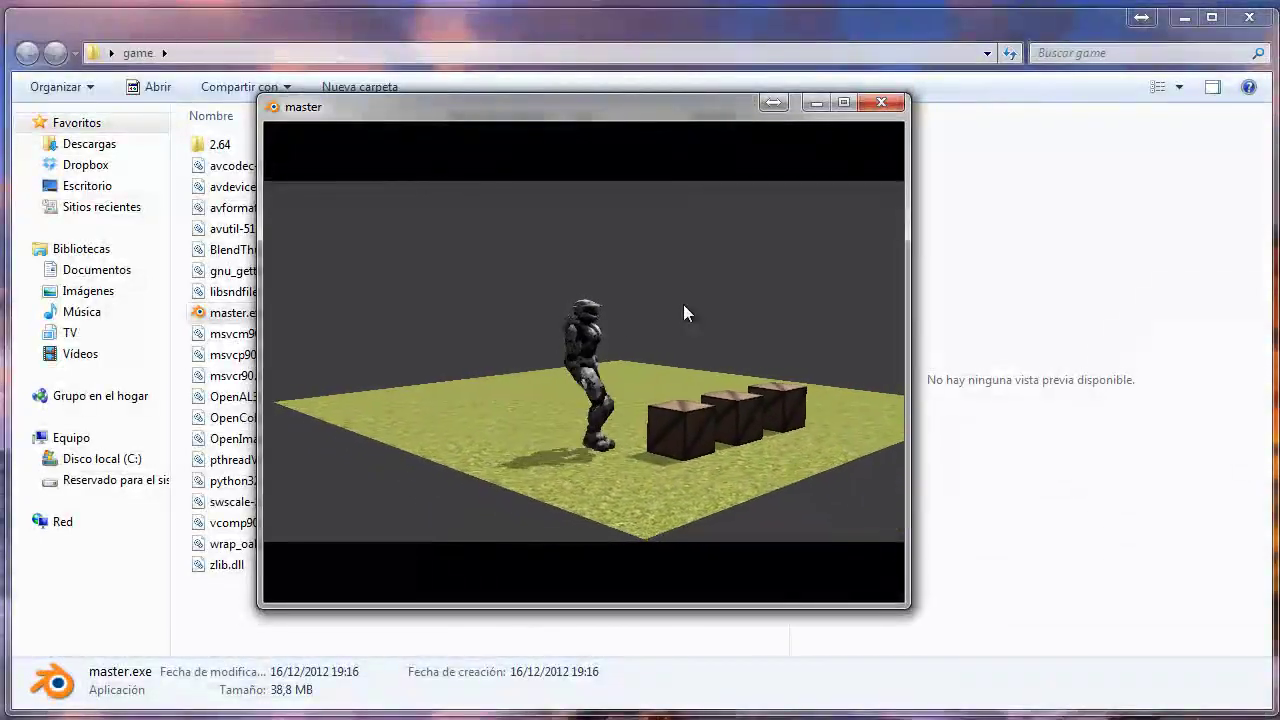
key("Escape")
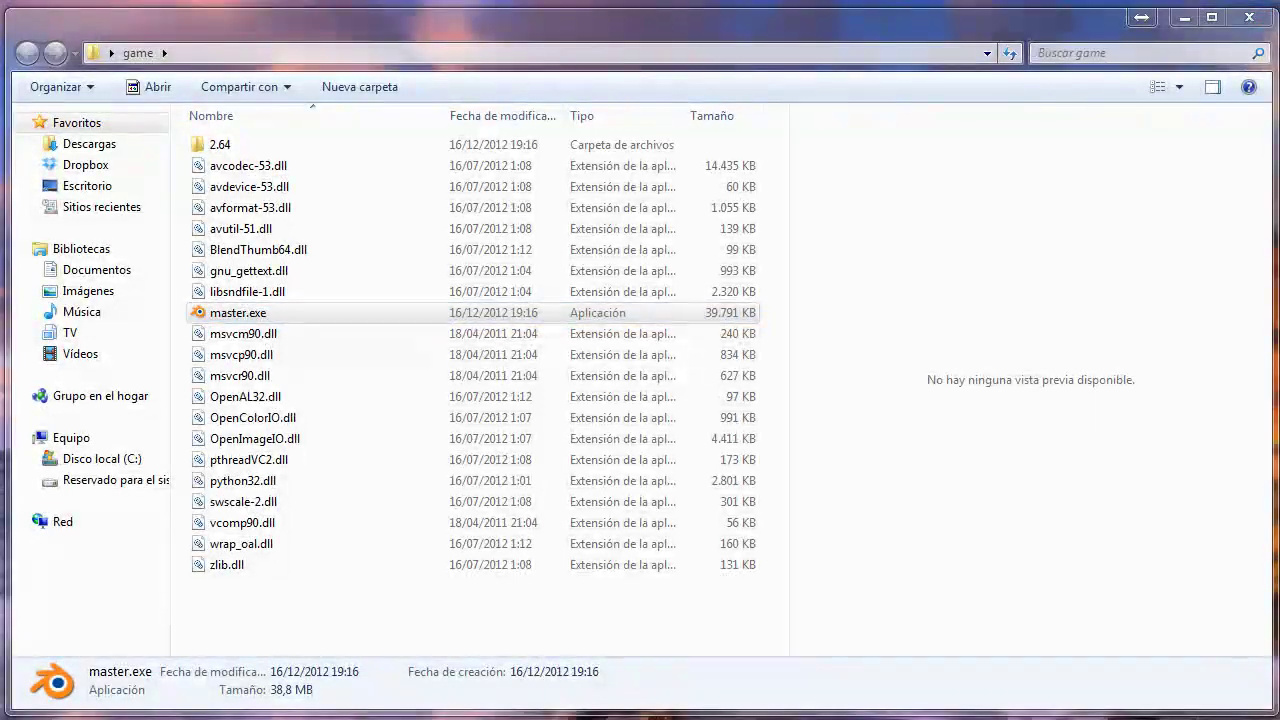
Move master.blend back into the game folder and open it in a full-width Blender window
left_click_drag(120, 600, 382, 552)
double_click(275, 585)
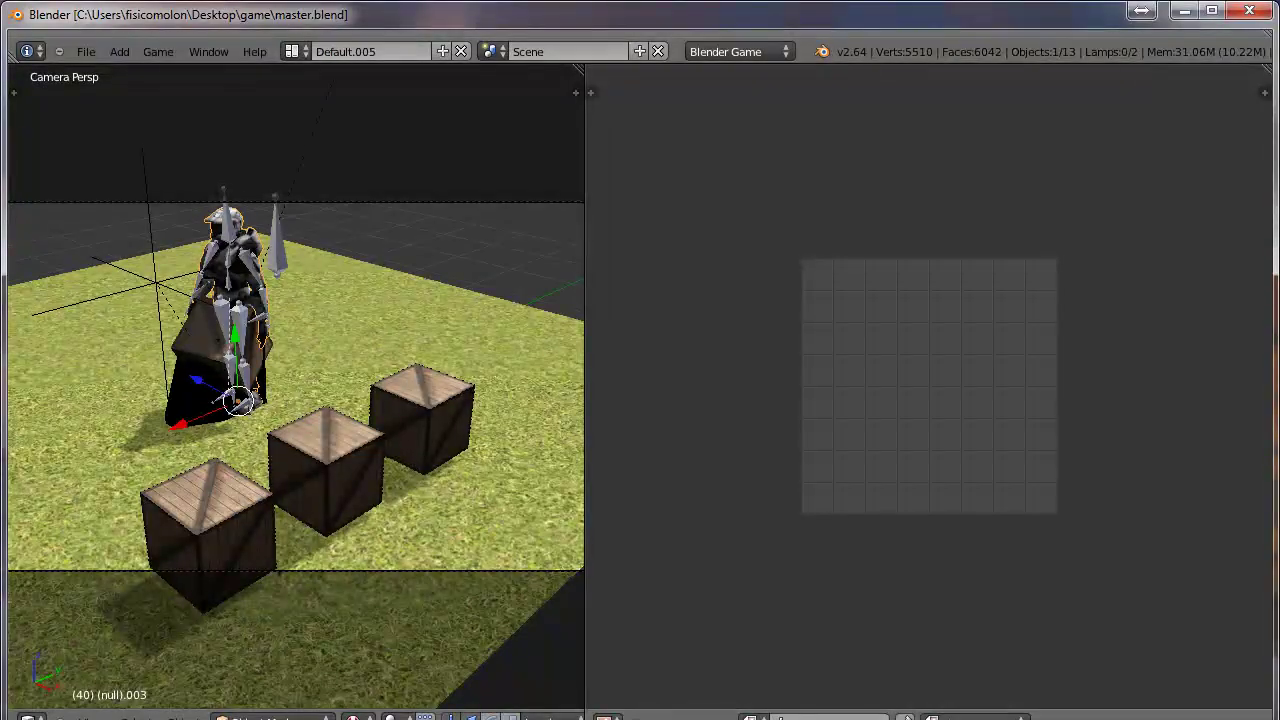
mouse_move(3, 716)
left_mouse_down()
mouse_move(63, 716)
mouse_move(7, 711)
left_mouse_up()
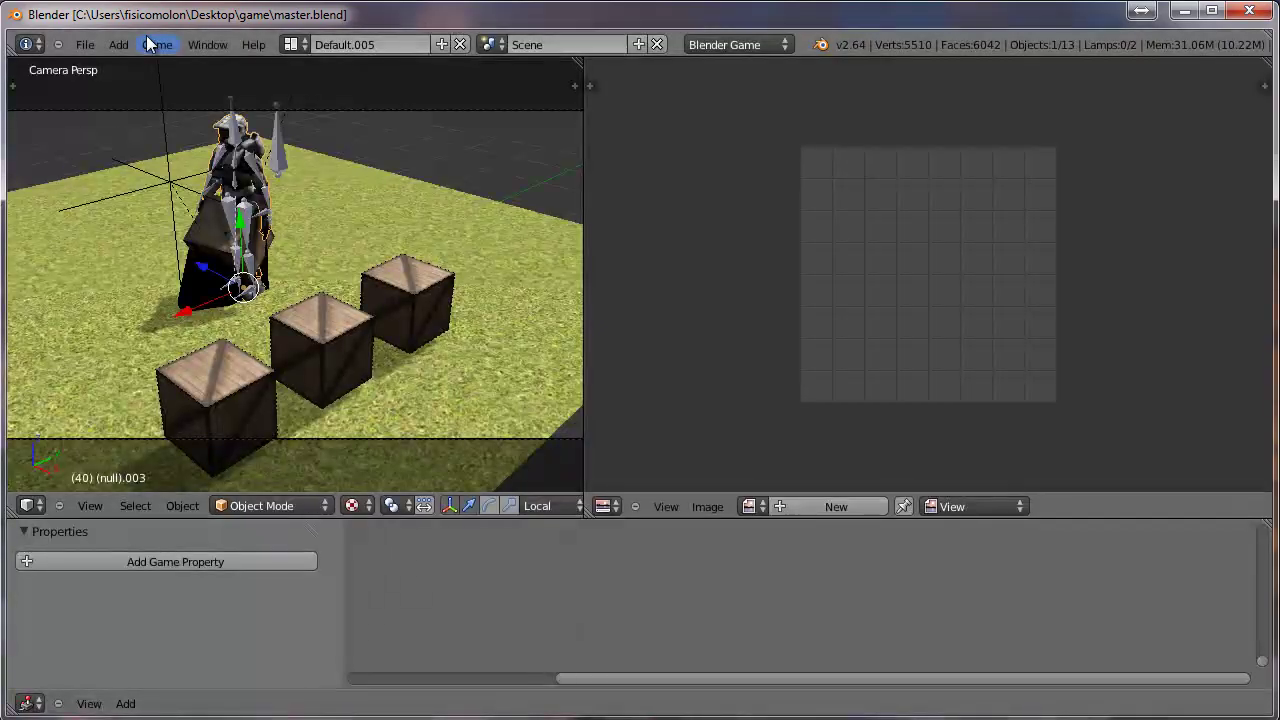
Enable the Game Engine add-on 'Save As Game Engine Runtime' and save preferences as default
left_click(85, 44)
left_click(176, 236)
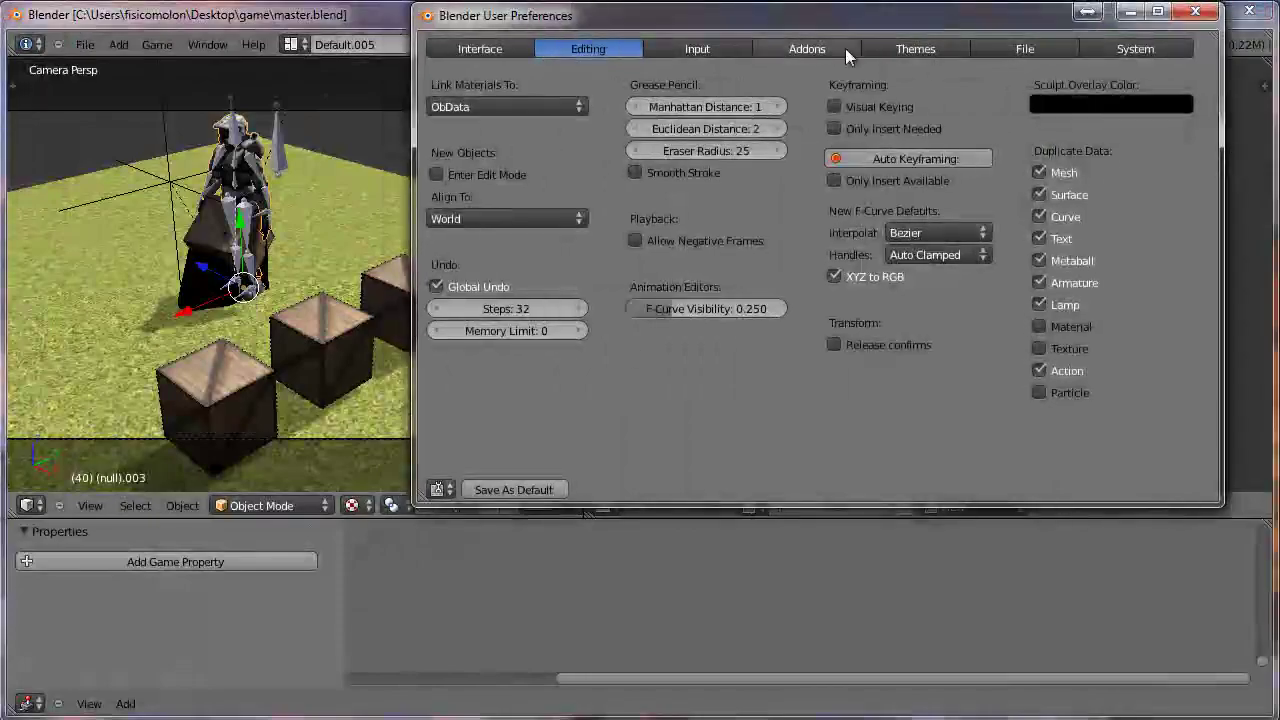
left_click(814, 48)
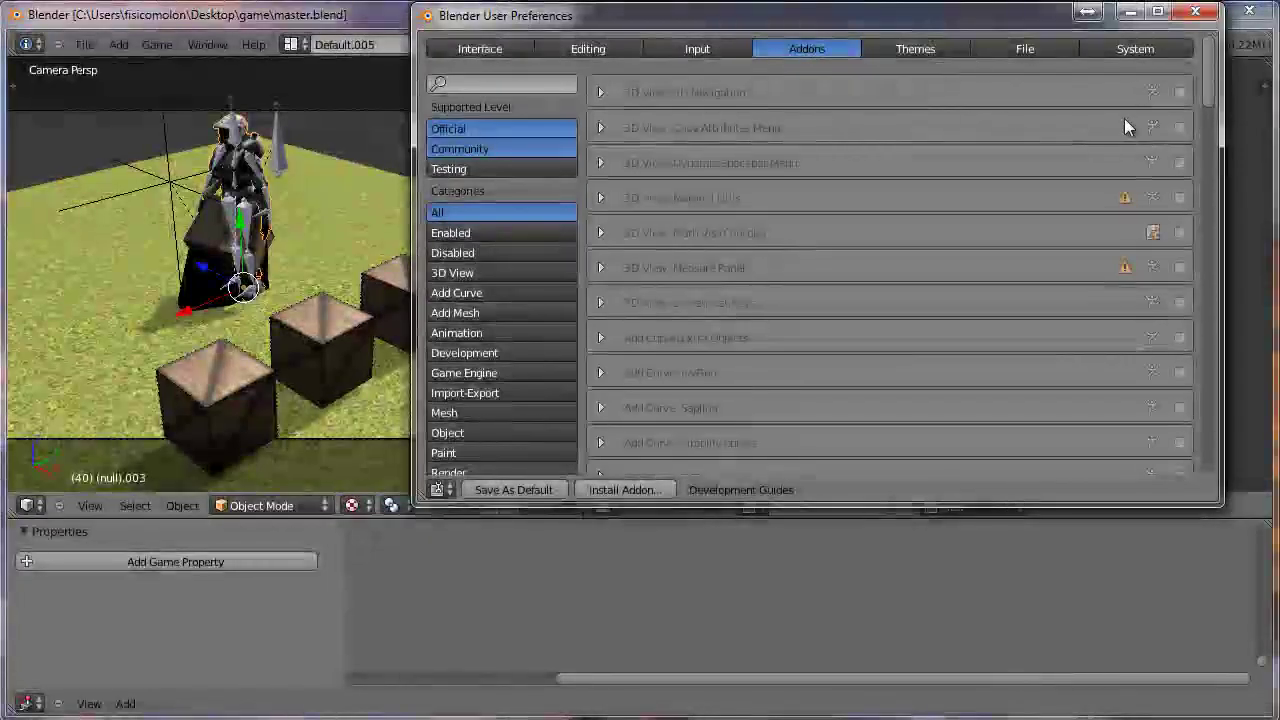
left_click(455, 372)
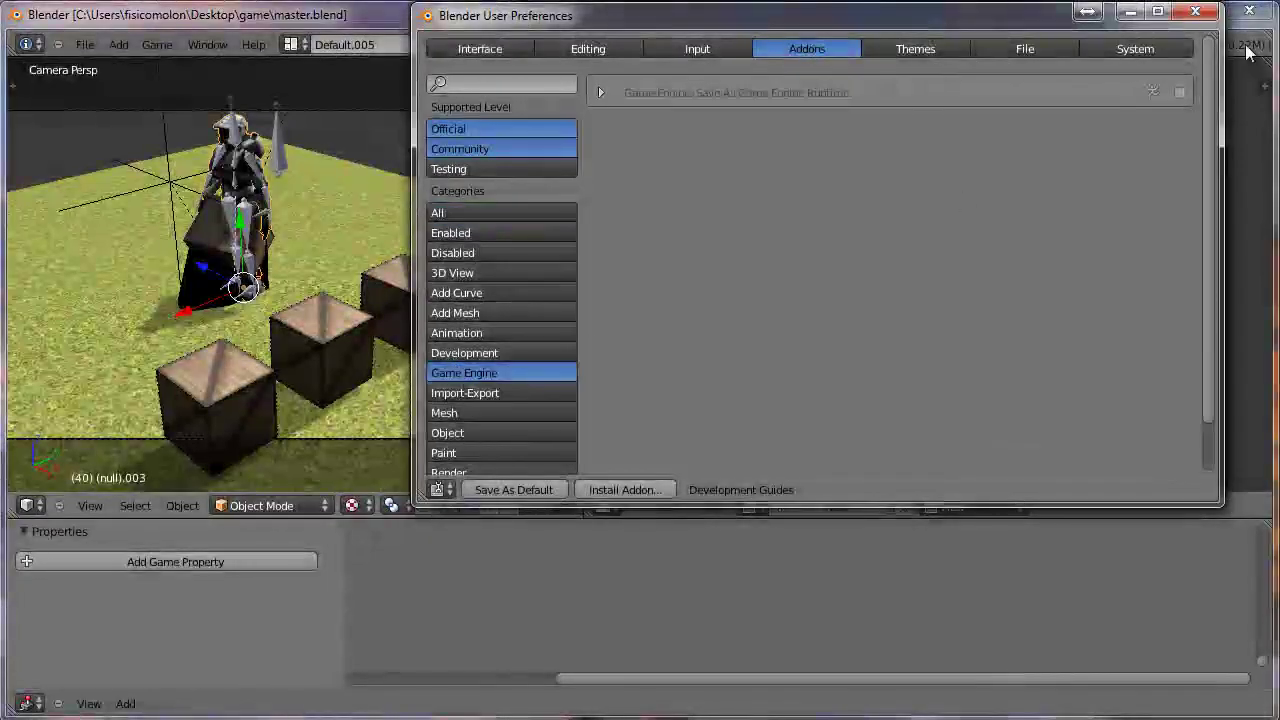
left_click(1179, 92)
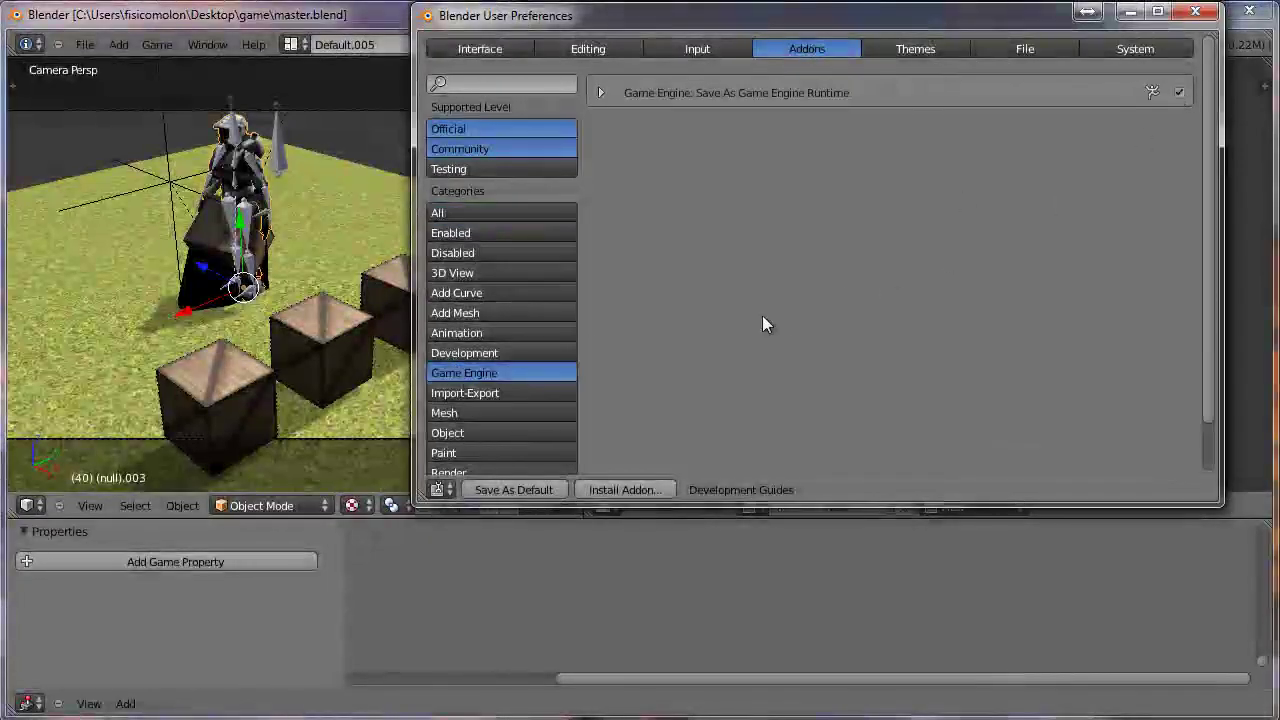
left_click(546, 486)
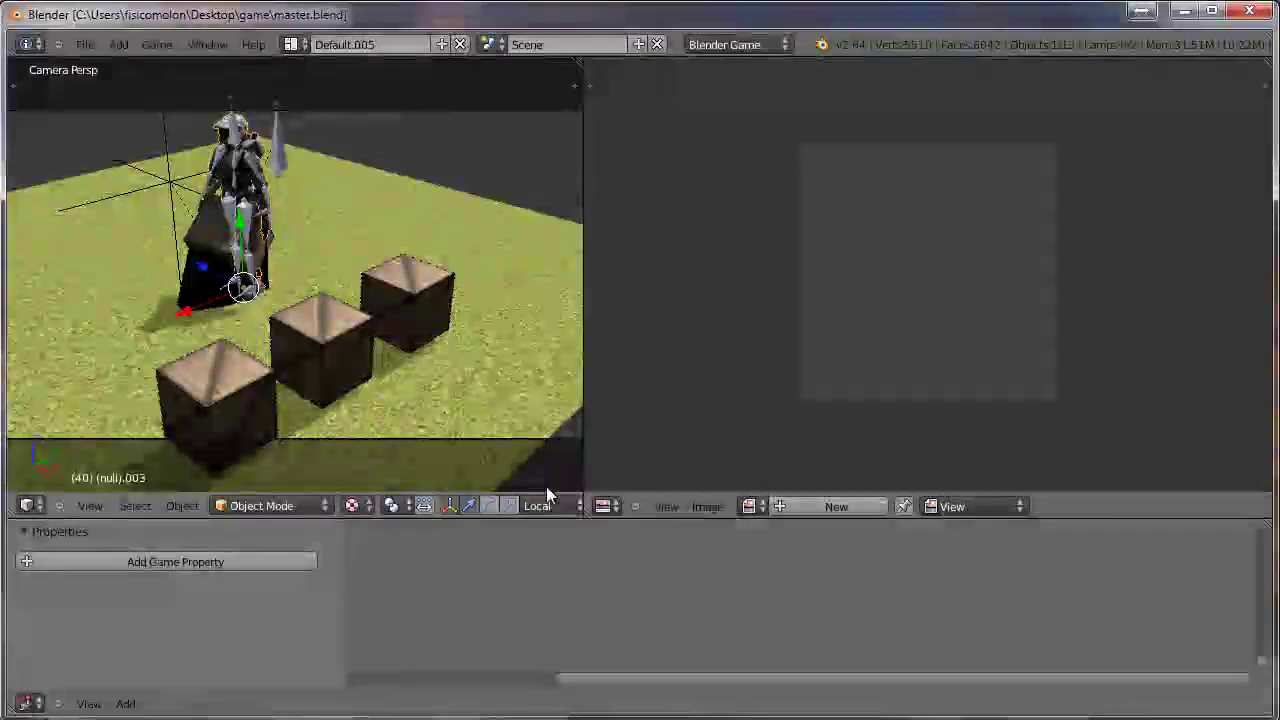
Turn the empty image area into a Properties editor showing the Render settings
left_click(605, 507)
left_click(682, 254)
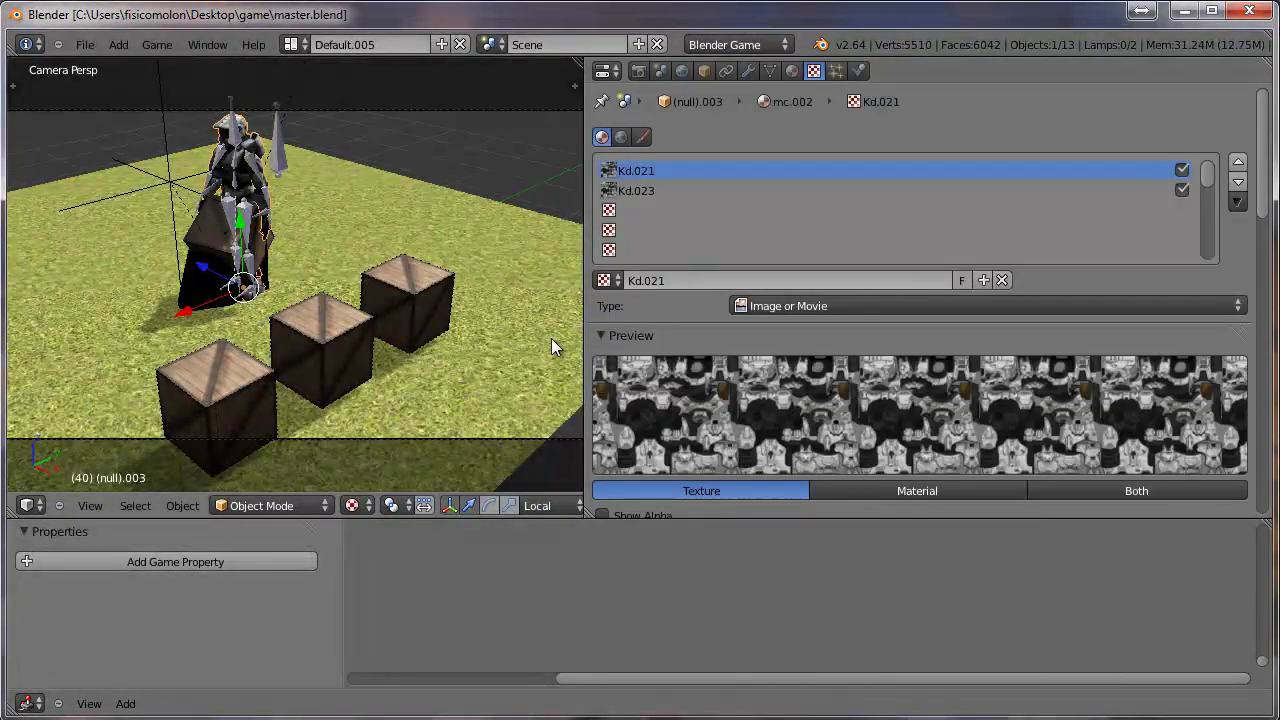
left_click(638, 71)
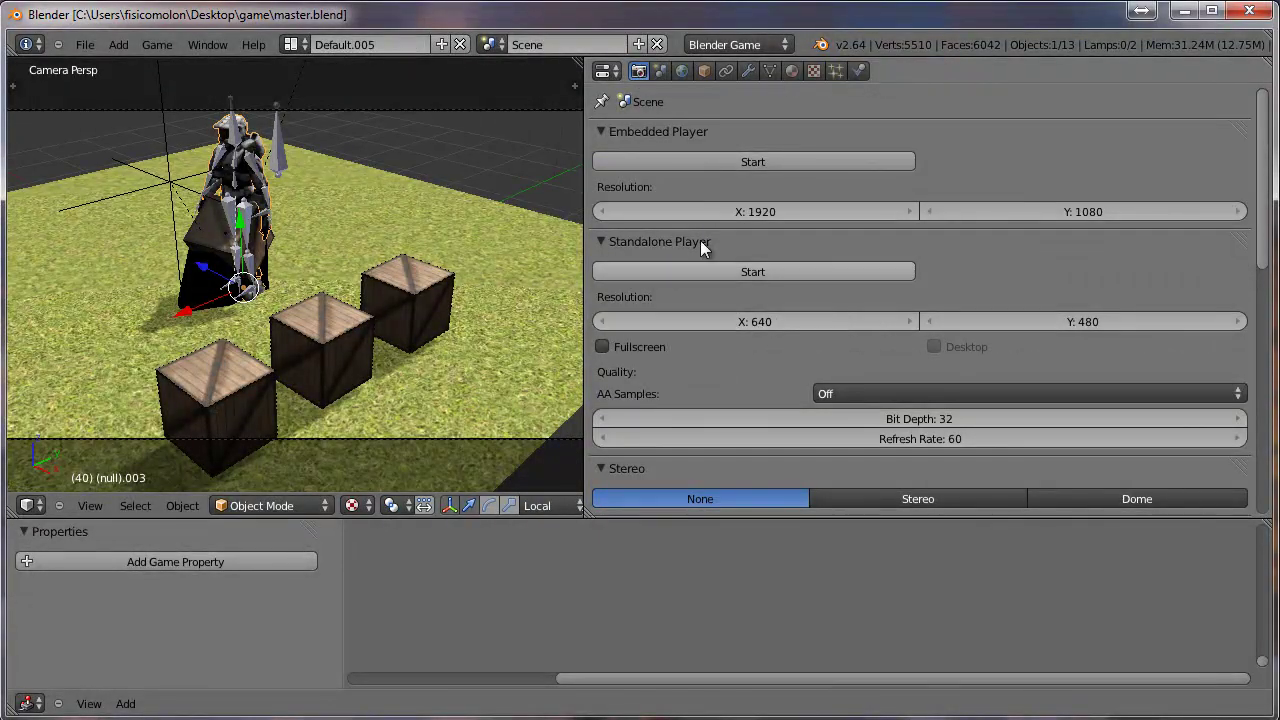
Set the Standalone Player resolution to 1280 × 720
left_click_drag(790, 320, 730, 316)
left_click(768, 319)
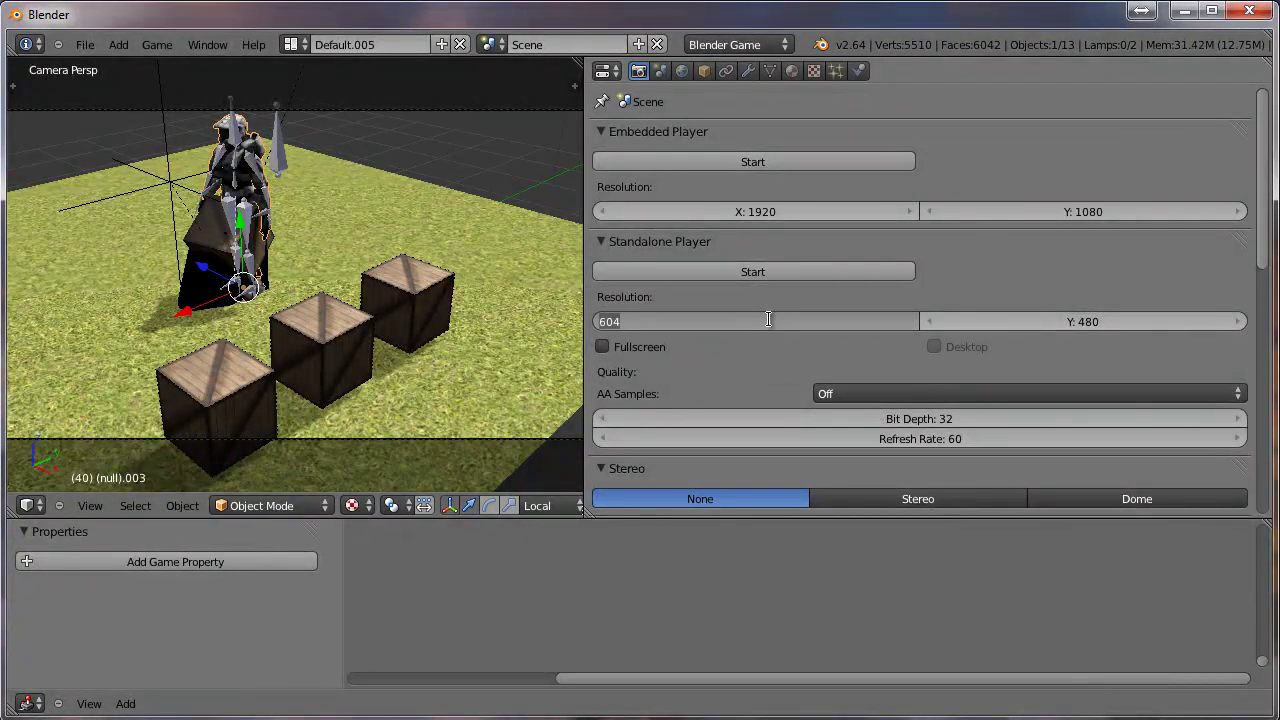
type("1270")
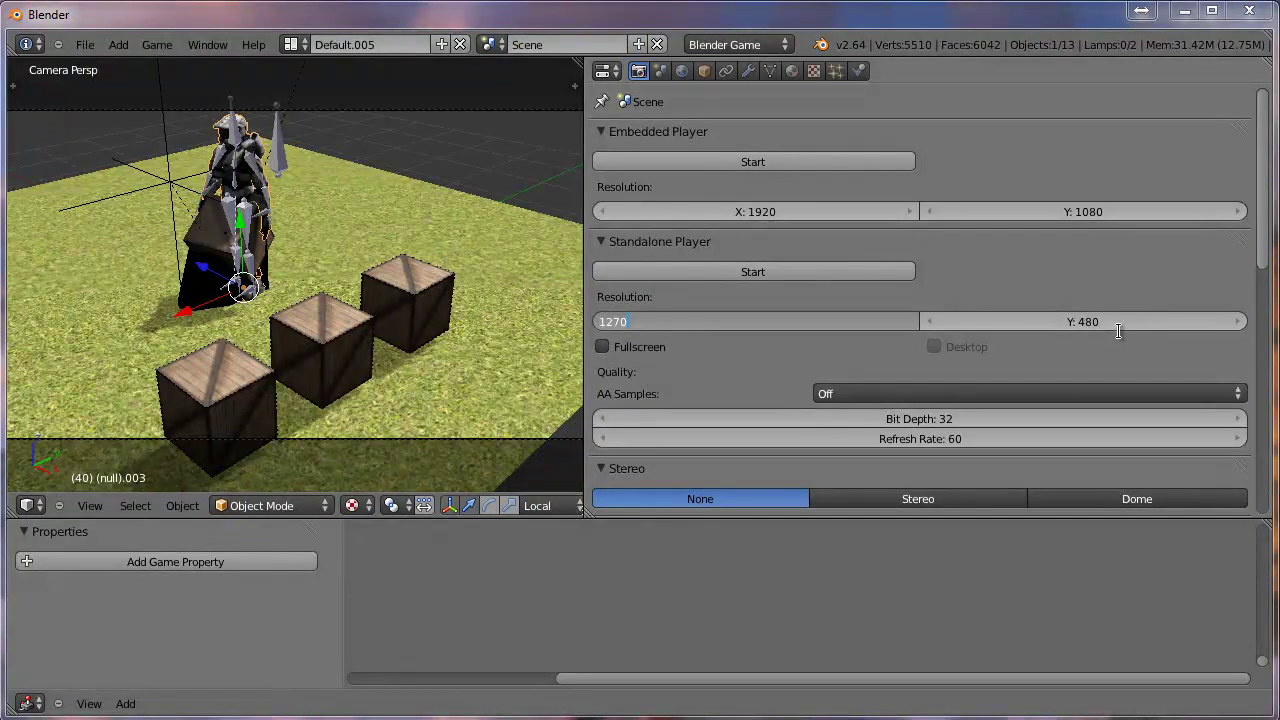
key("Return")
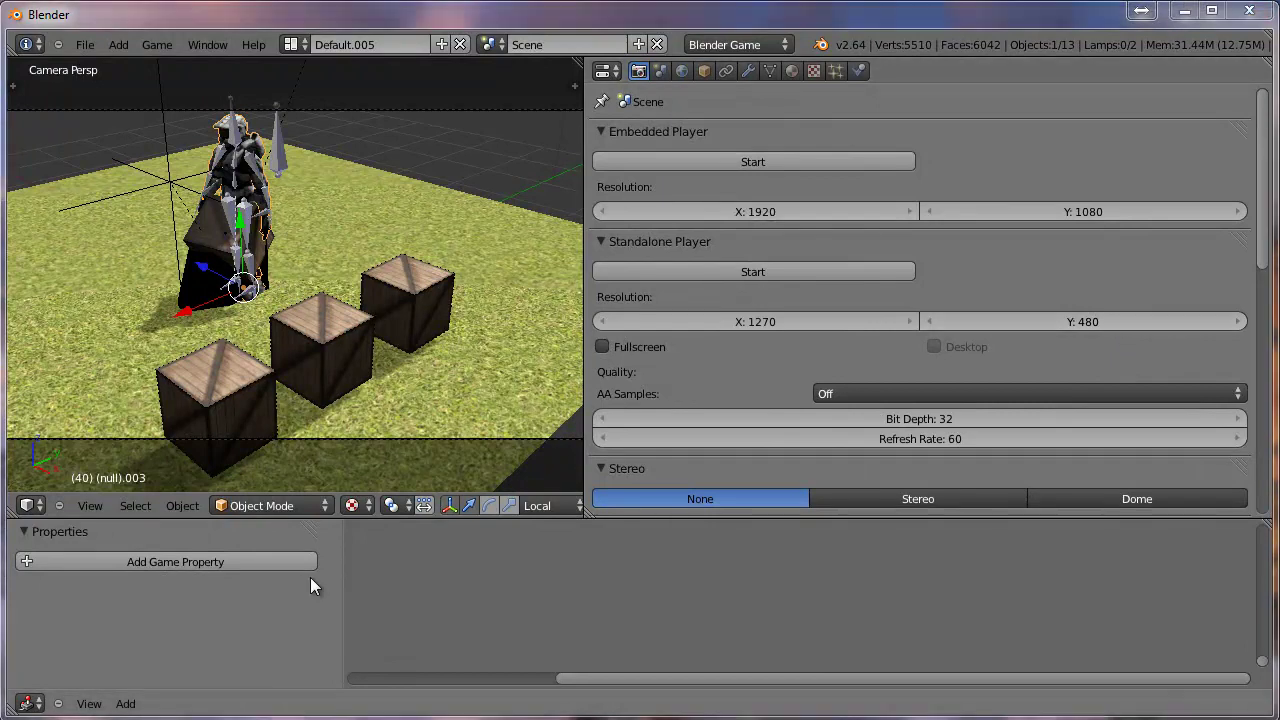
left_click(798, 312)
type("1280")
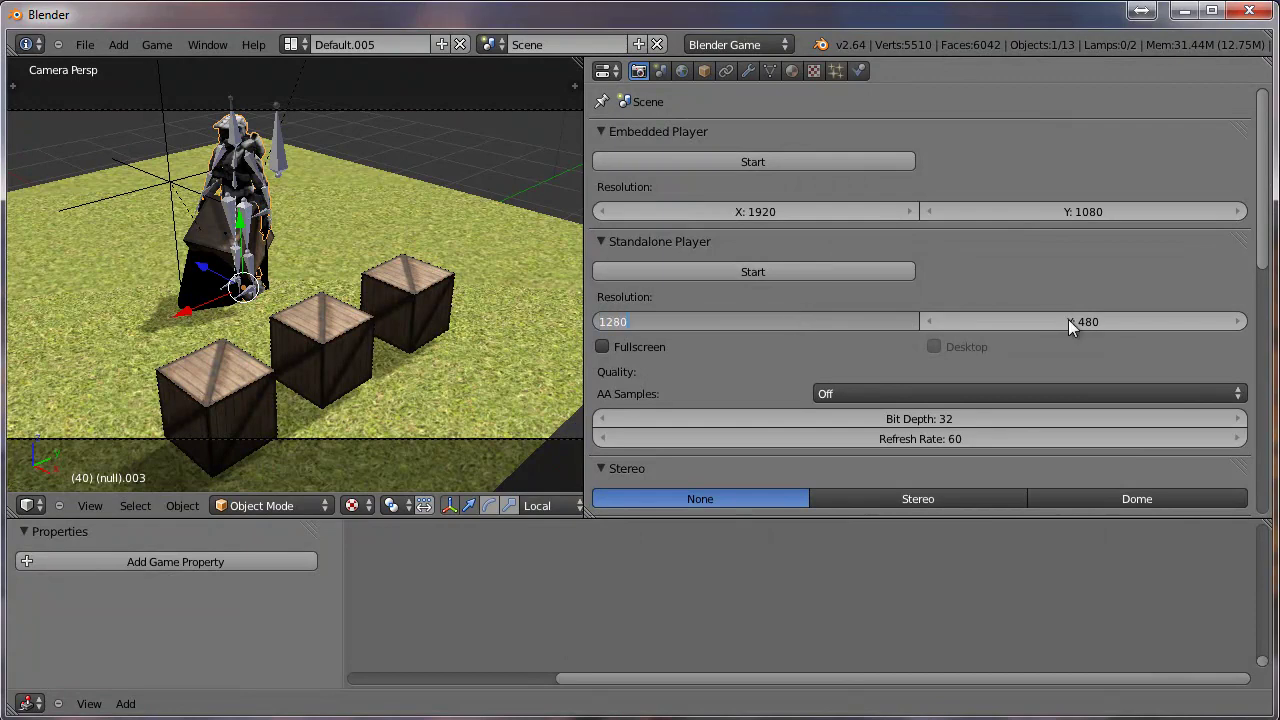
key("Tab")
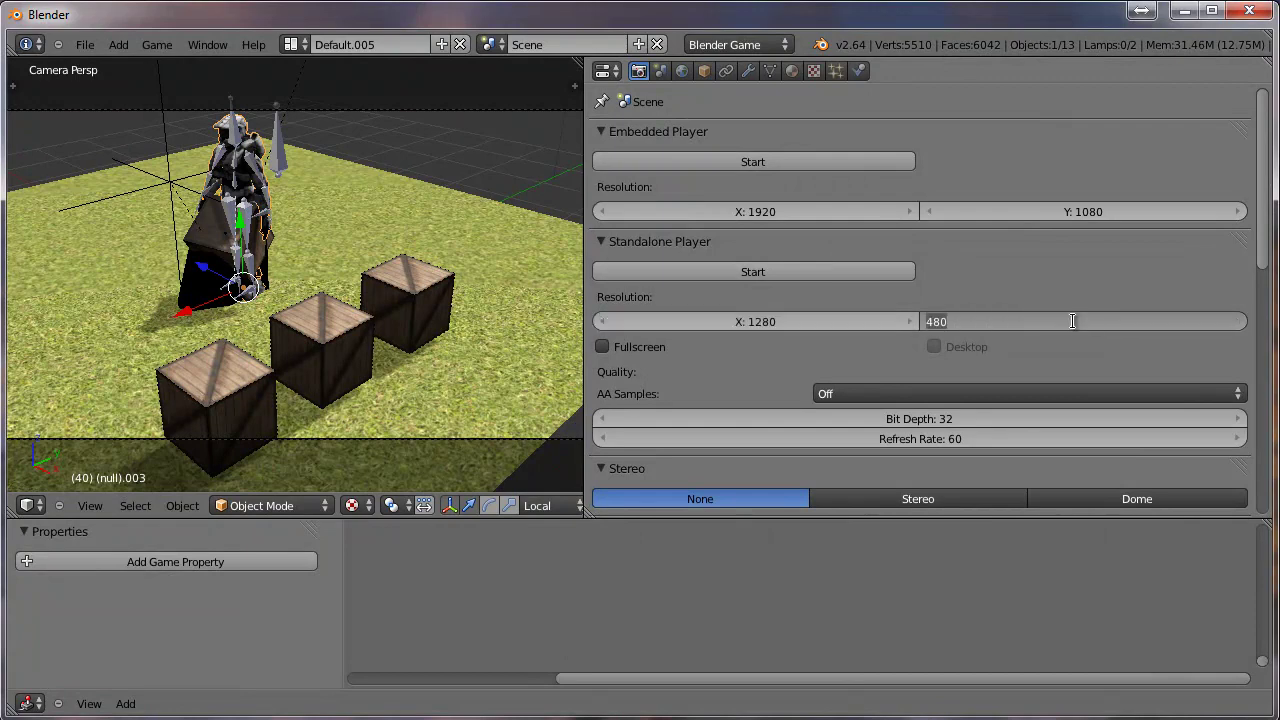
type("720")
key("Return")
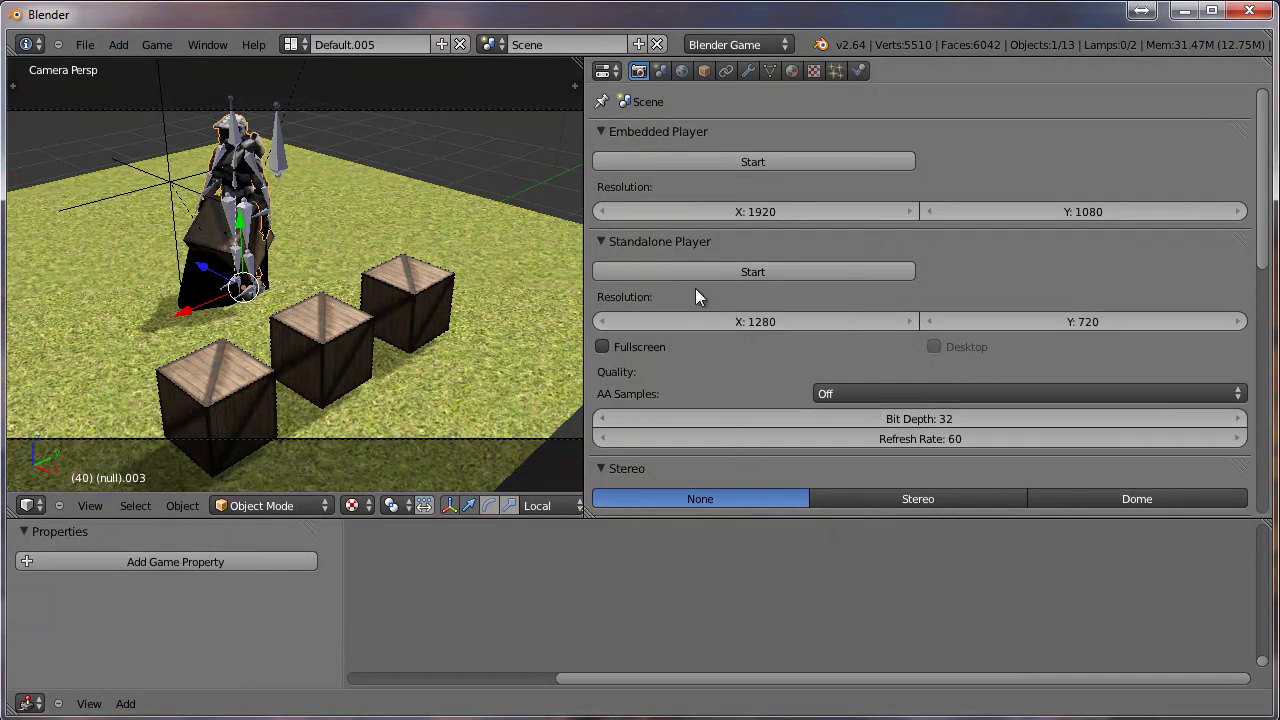
left_click(84, 45)
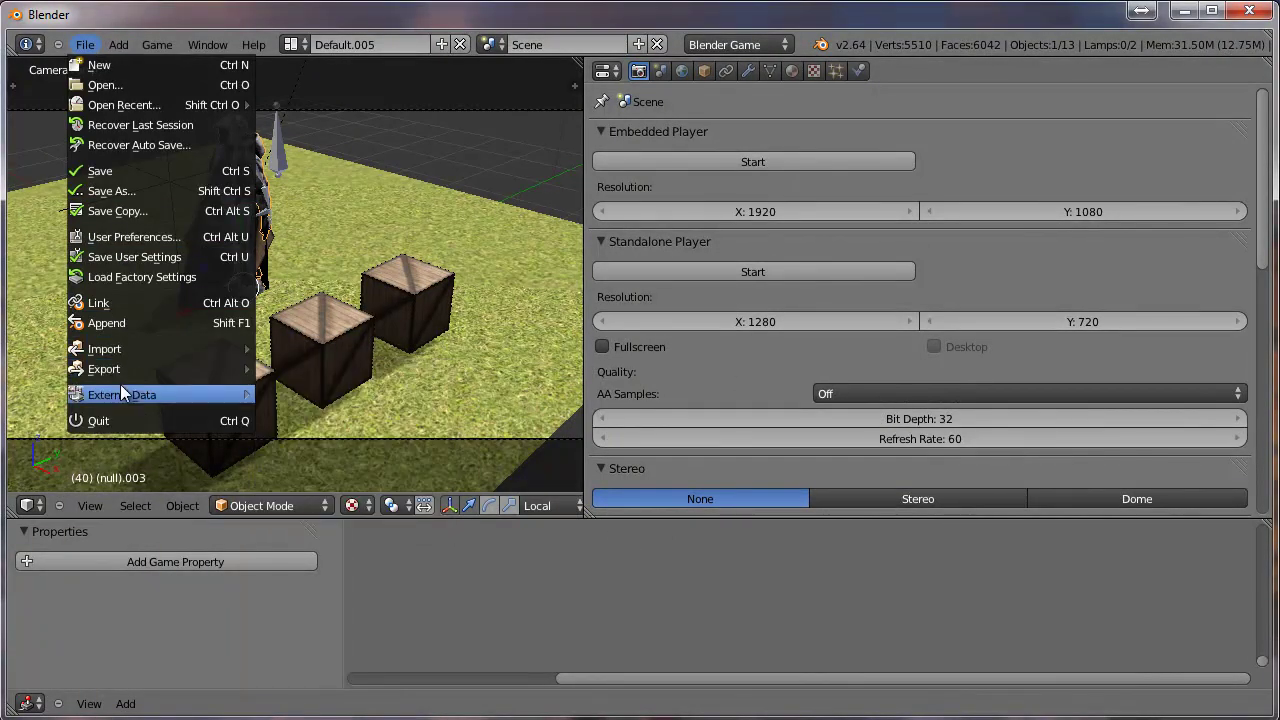
Export the game with Save As Game Engine Runtime as master.exe in the game folder, then minimise Blender
mouse_move(124, 393)
mouse_move(123, 369)
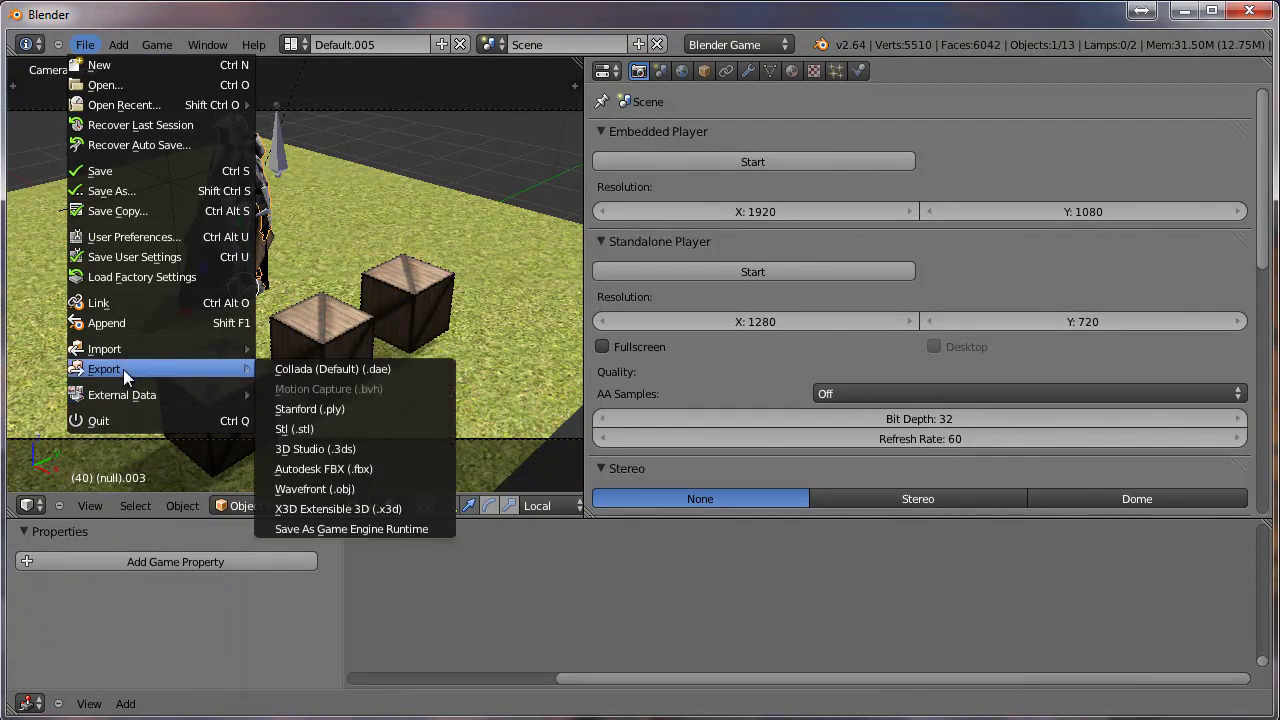
left_click(321, 526)
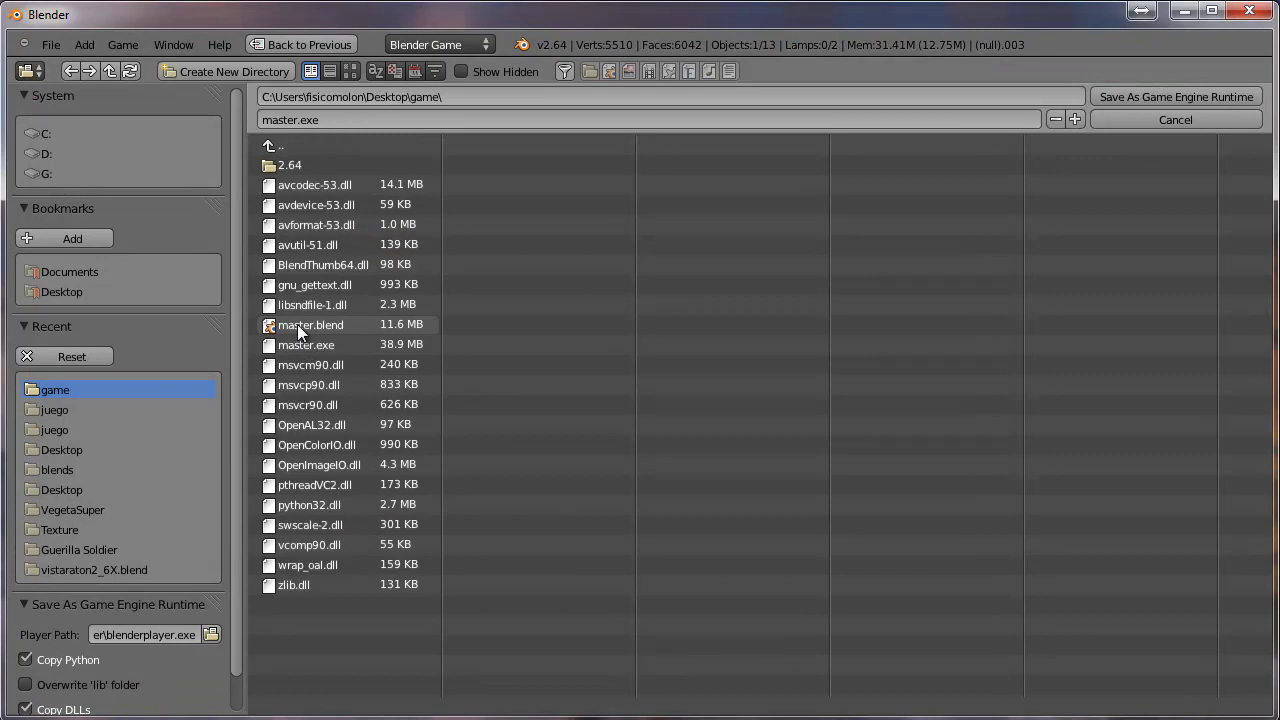
left_click(1130, 91)
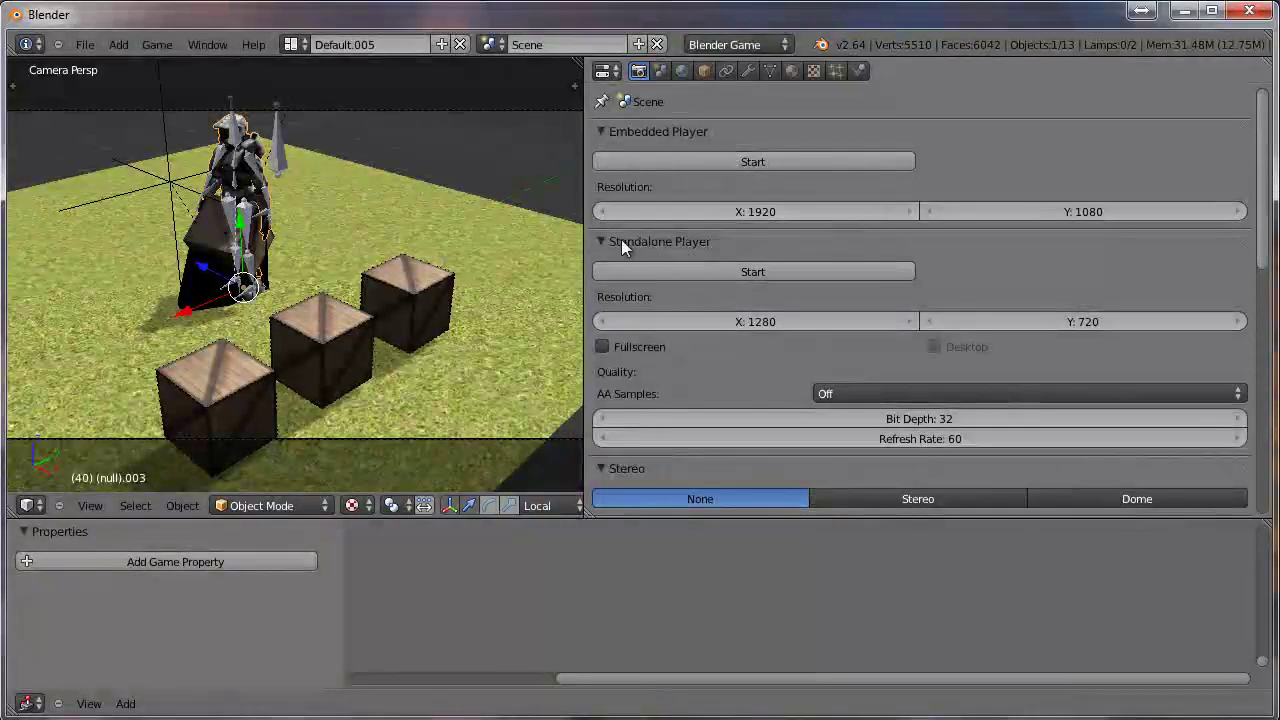
left_click(1184, 10)
Run the re-exported master.exe in its larger window, then quit it with Esc
left_click(307, 334)
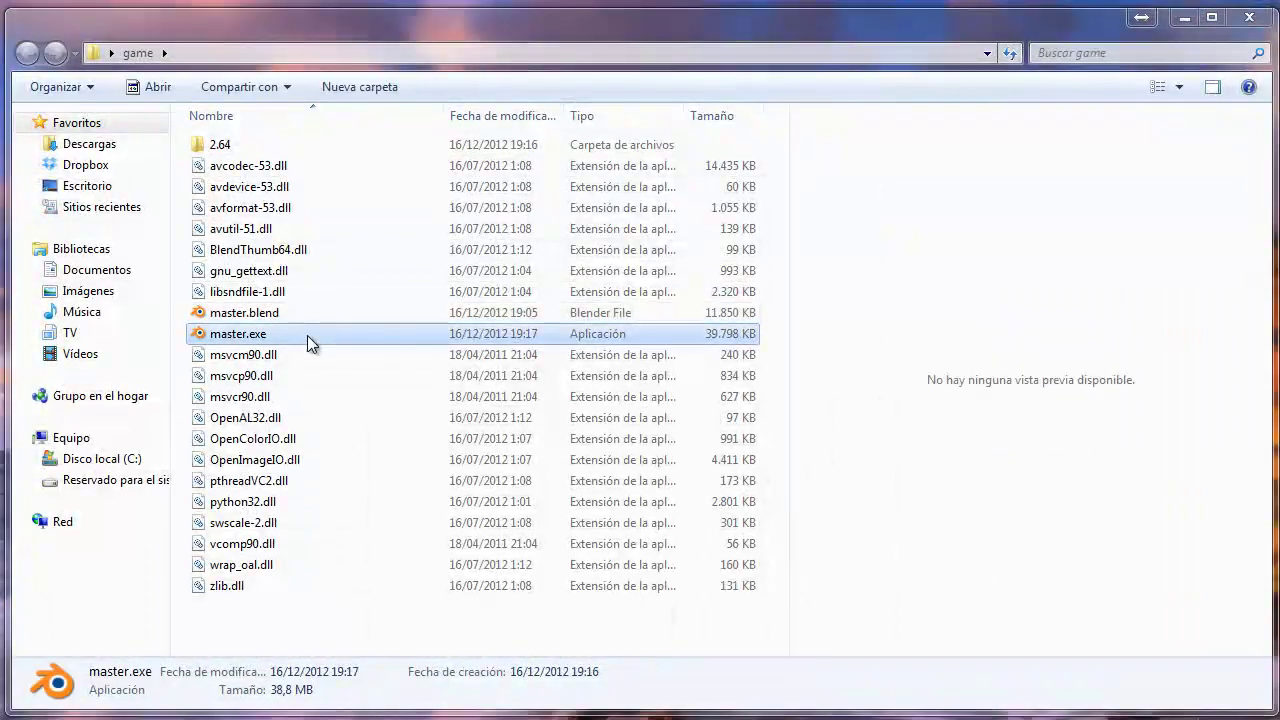
double_click(307, 334)
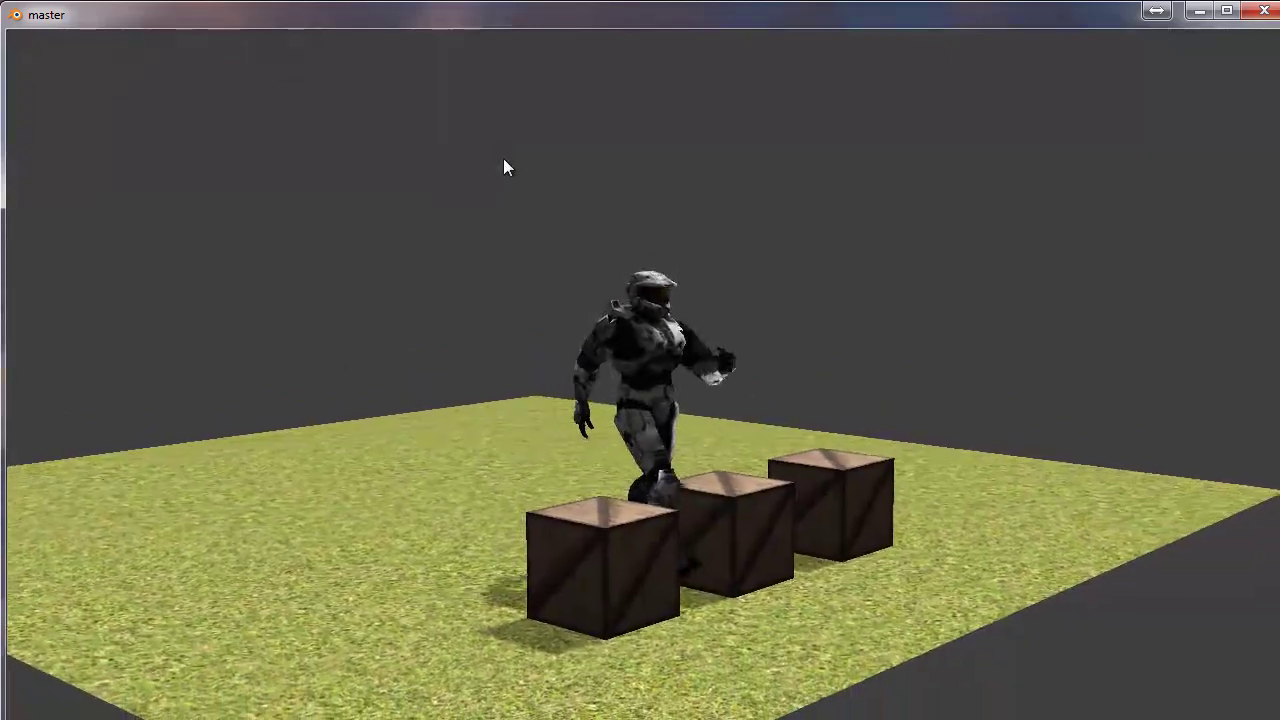
key("Escape")
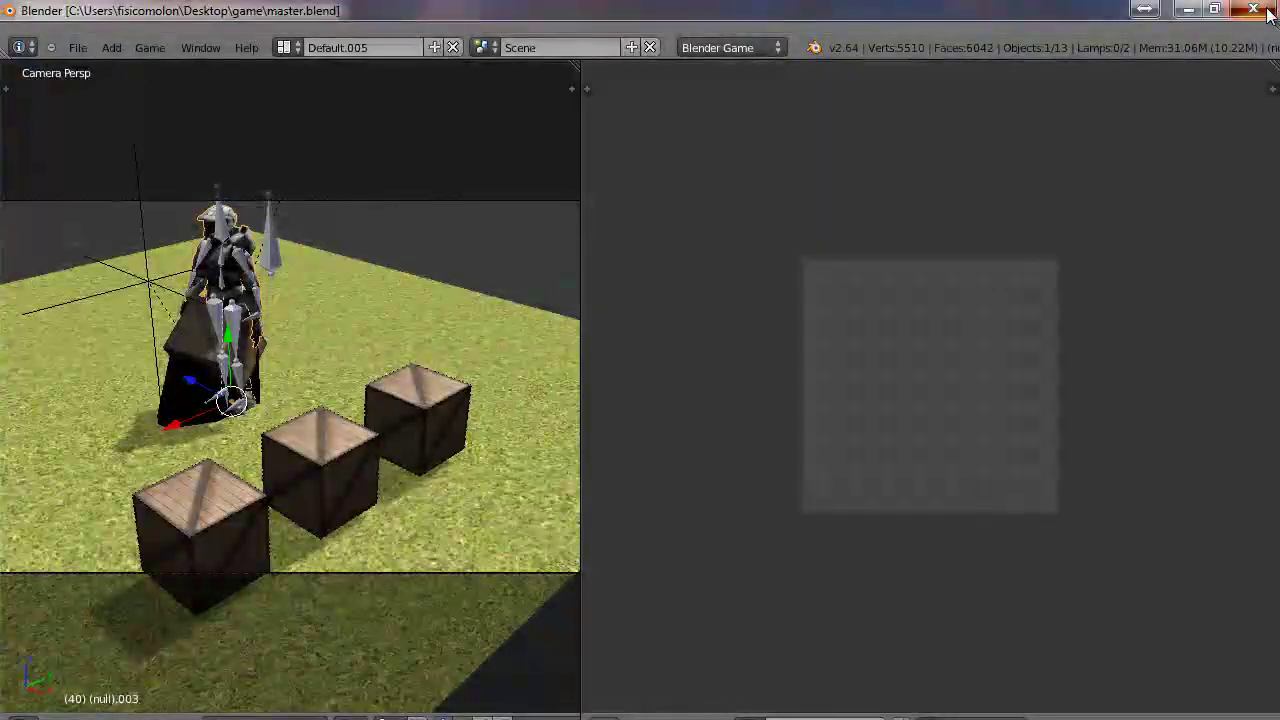
Tick Fullscreen for the Standalone Player, then close Blender back to the game folder
left_click(1253, 10)
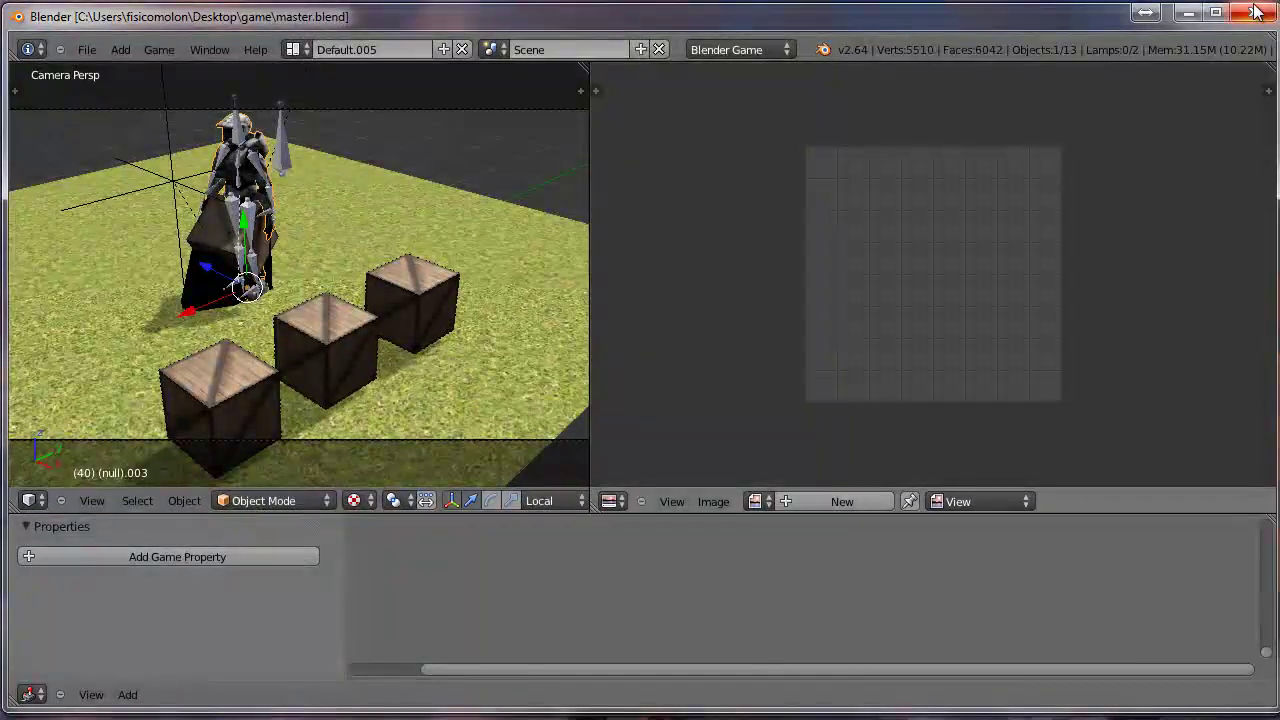
left_click(1253, 10)
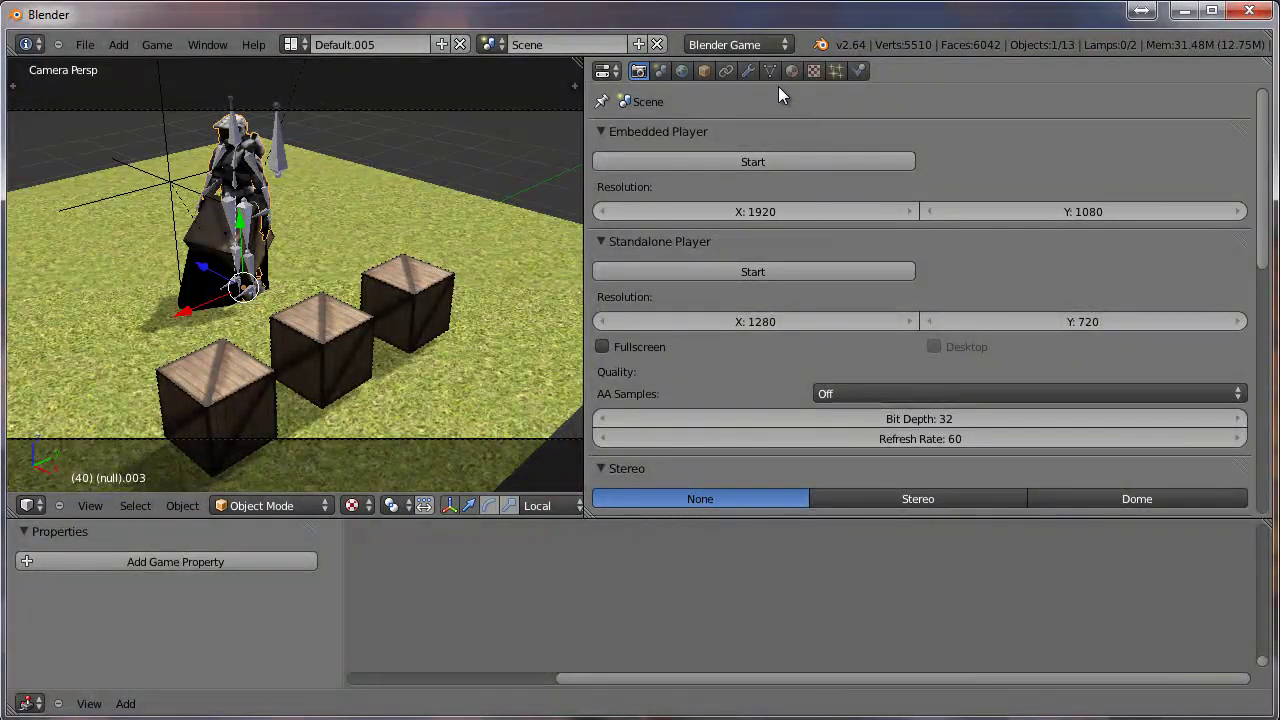
left_click(605, 347)
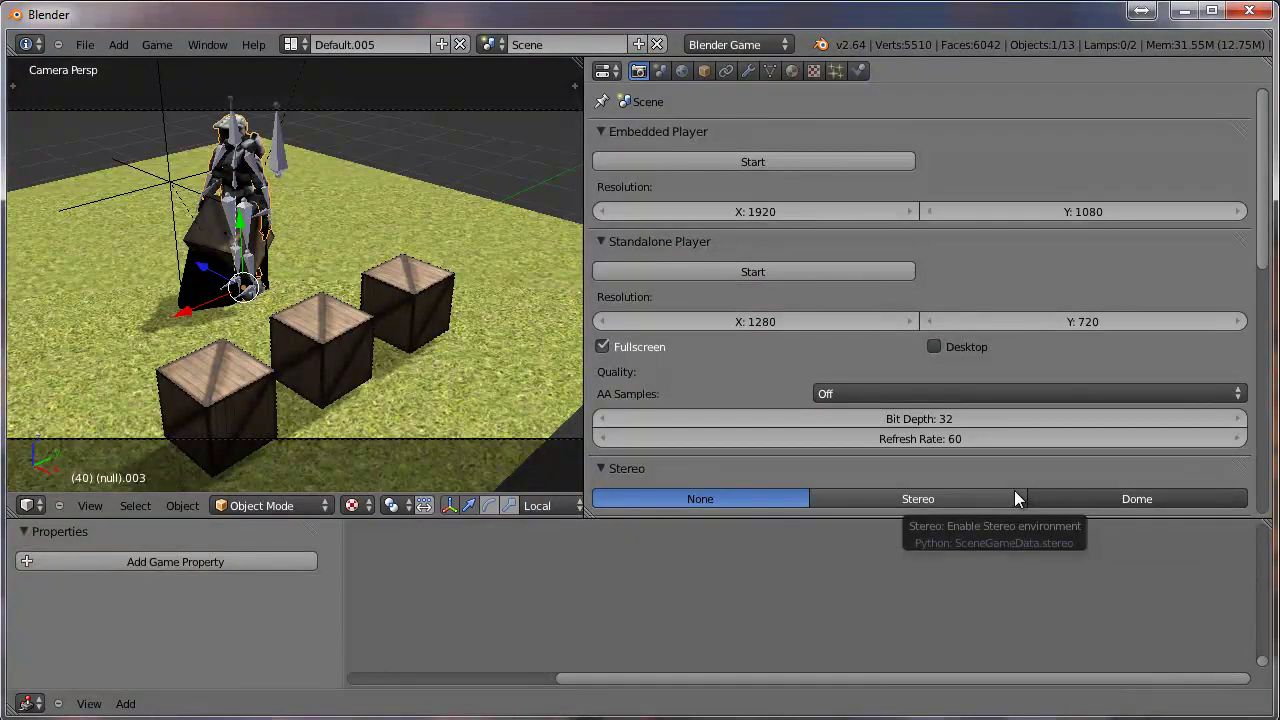
left_click(1259, 10)
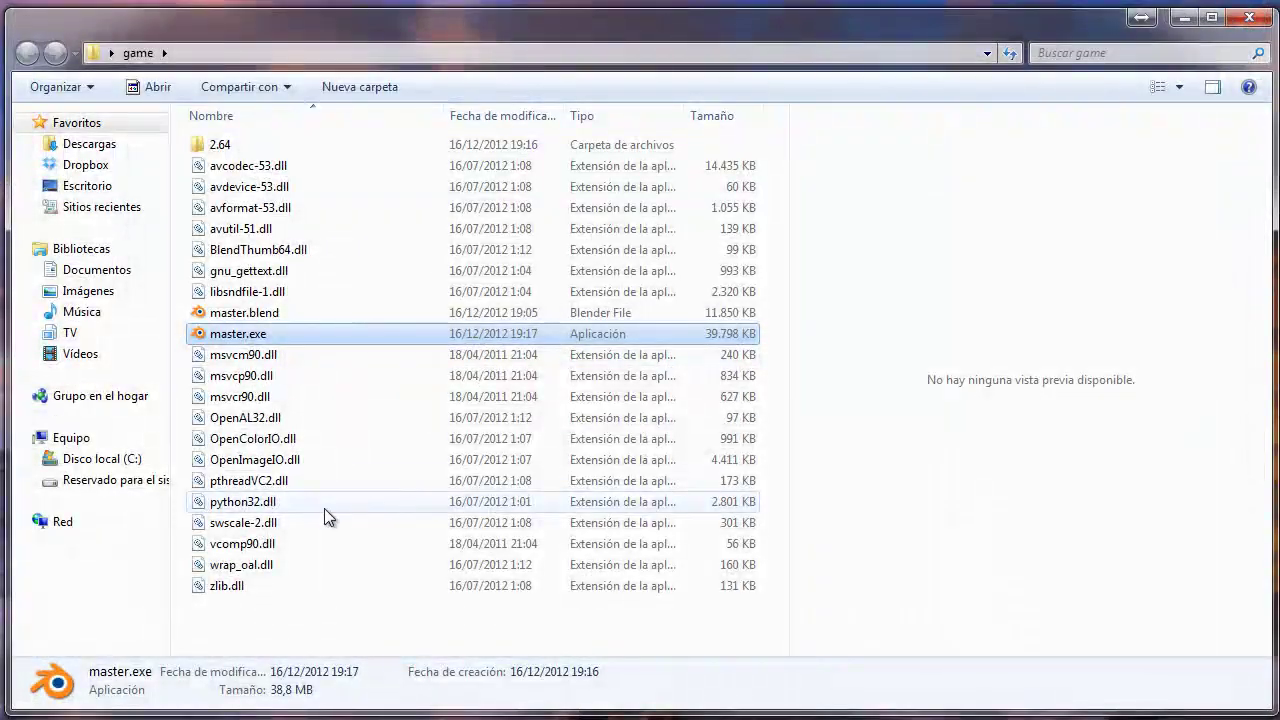
Delete the 21 files other than master.blend from the game folder, then reopen master.blend
left_click_drag(320, 628, 185, 138)
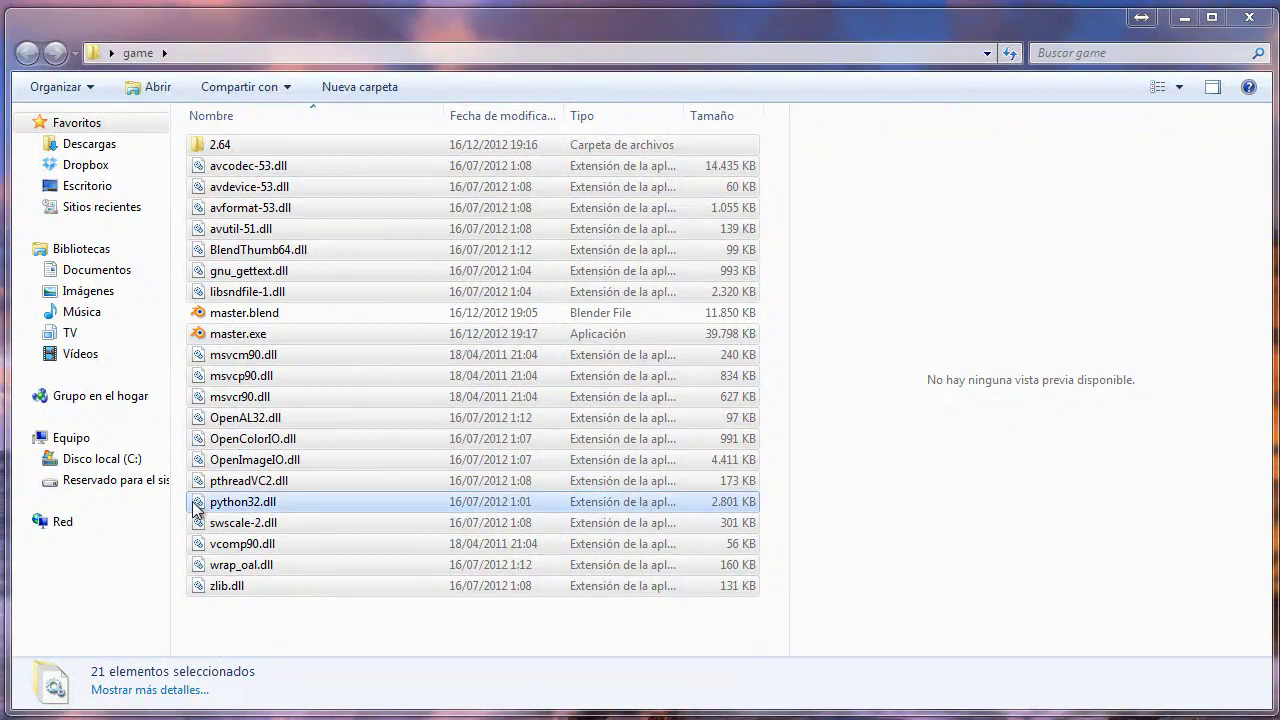
key("Delete")
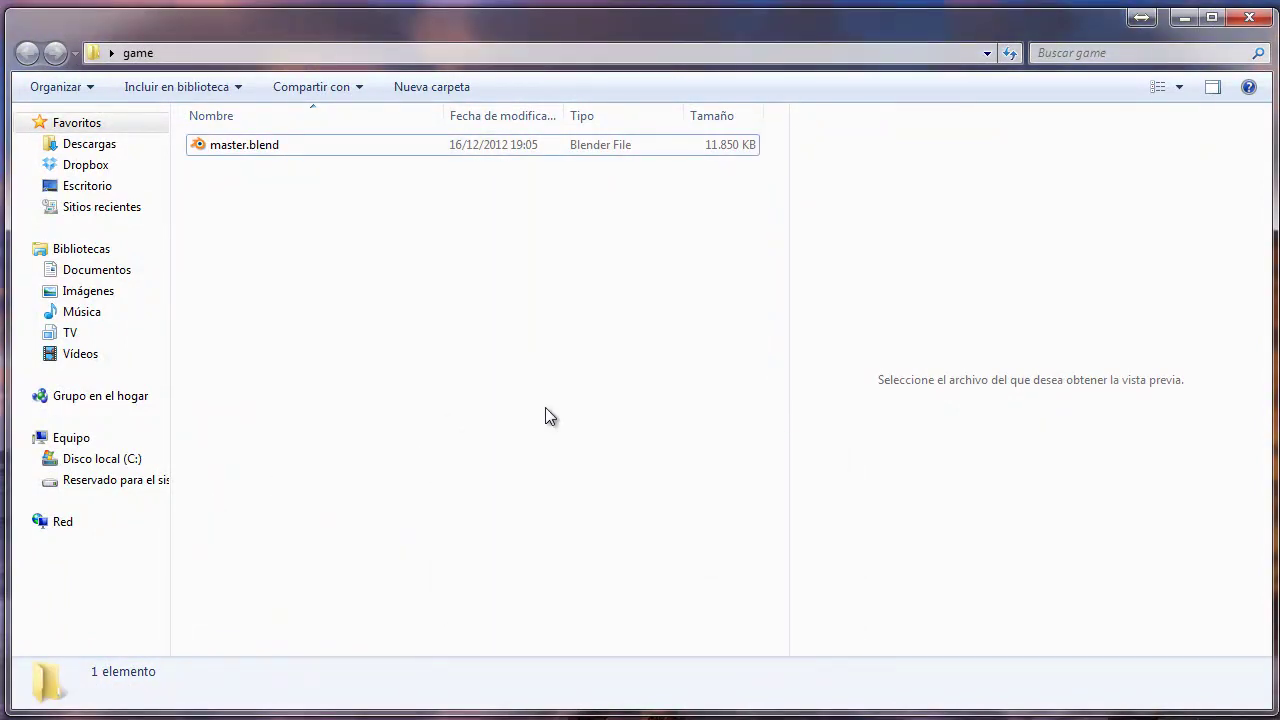
double_click(236, 149)
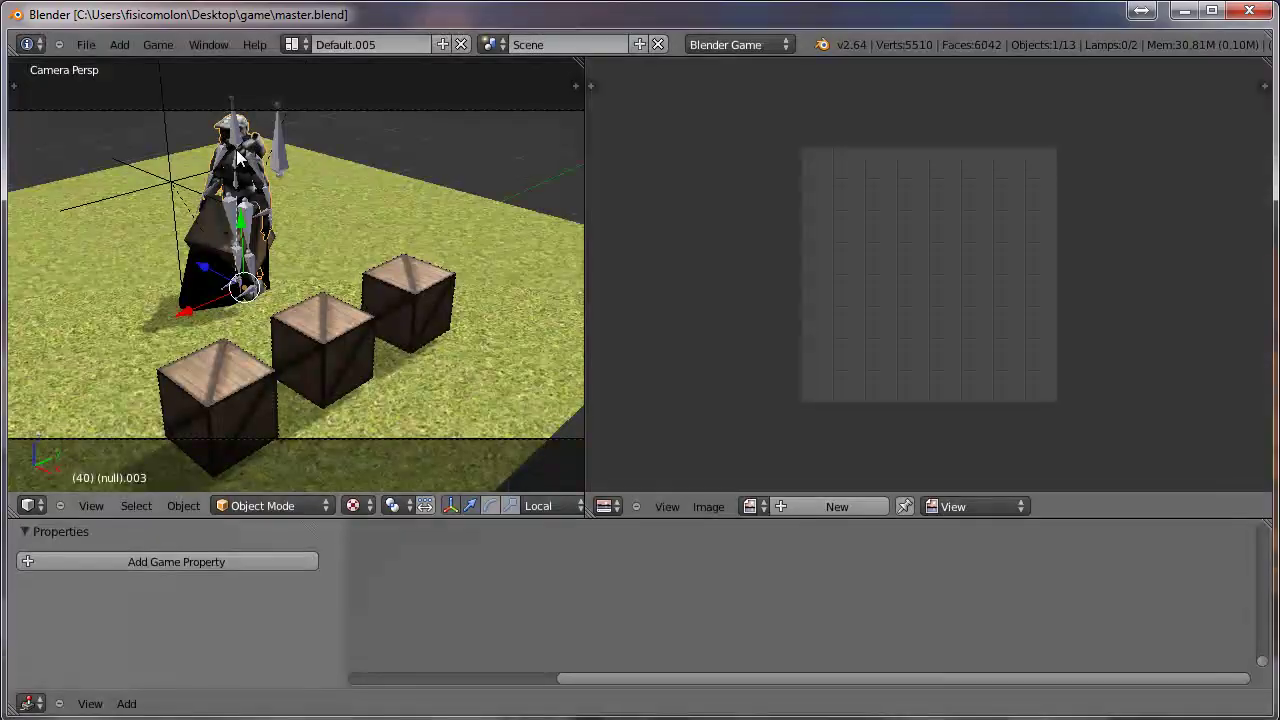
Unpack the 5 packed files into the current directory and save master.blend
left_click(86, 45)
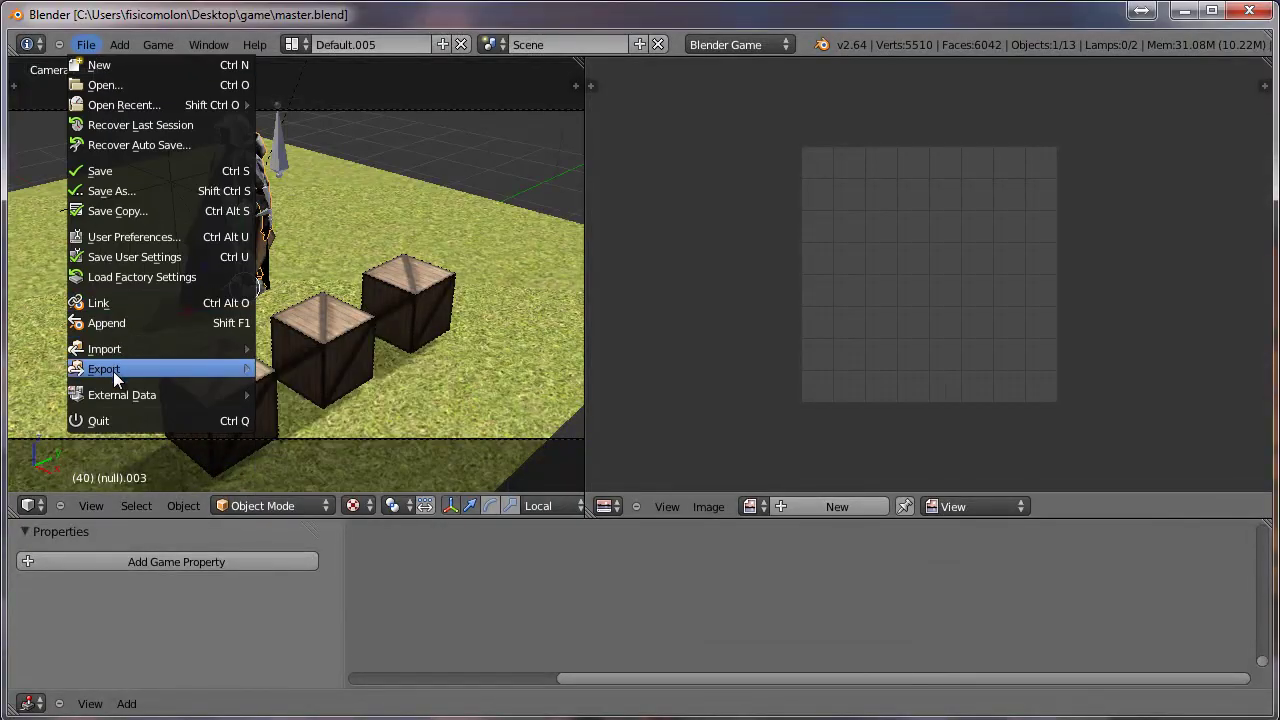
mouse_move(116, 394)
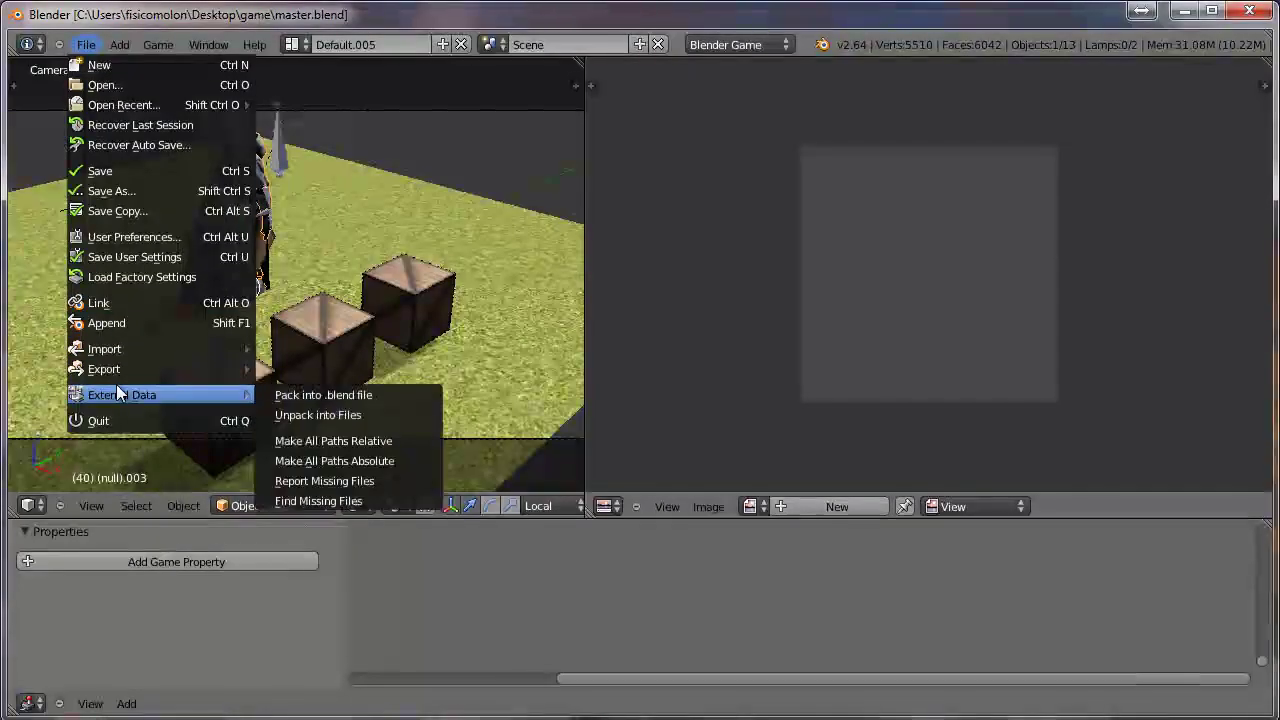
left_click(339, 412)
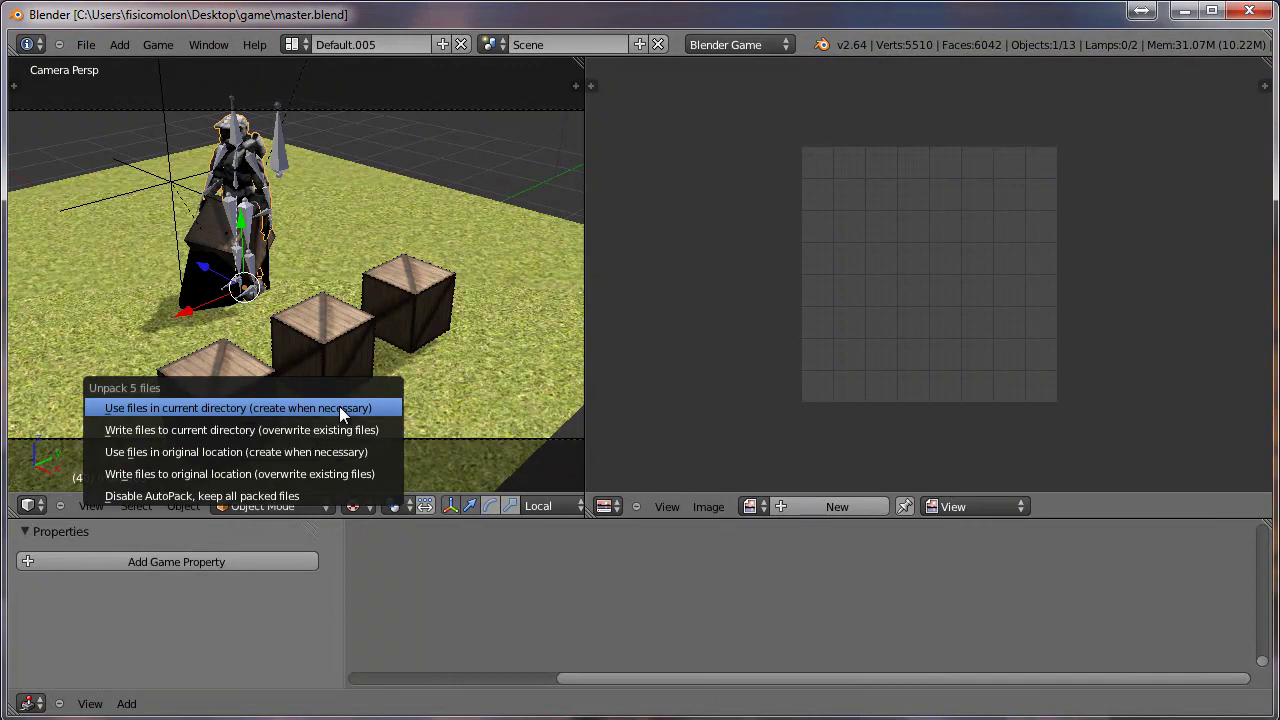
left_click(224, 409)
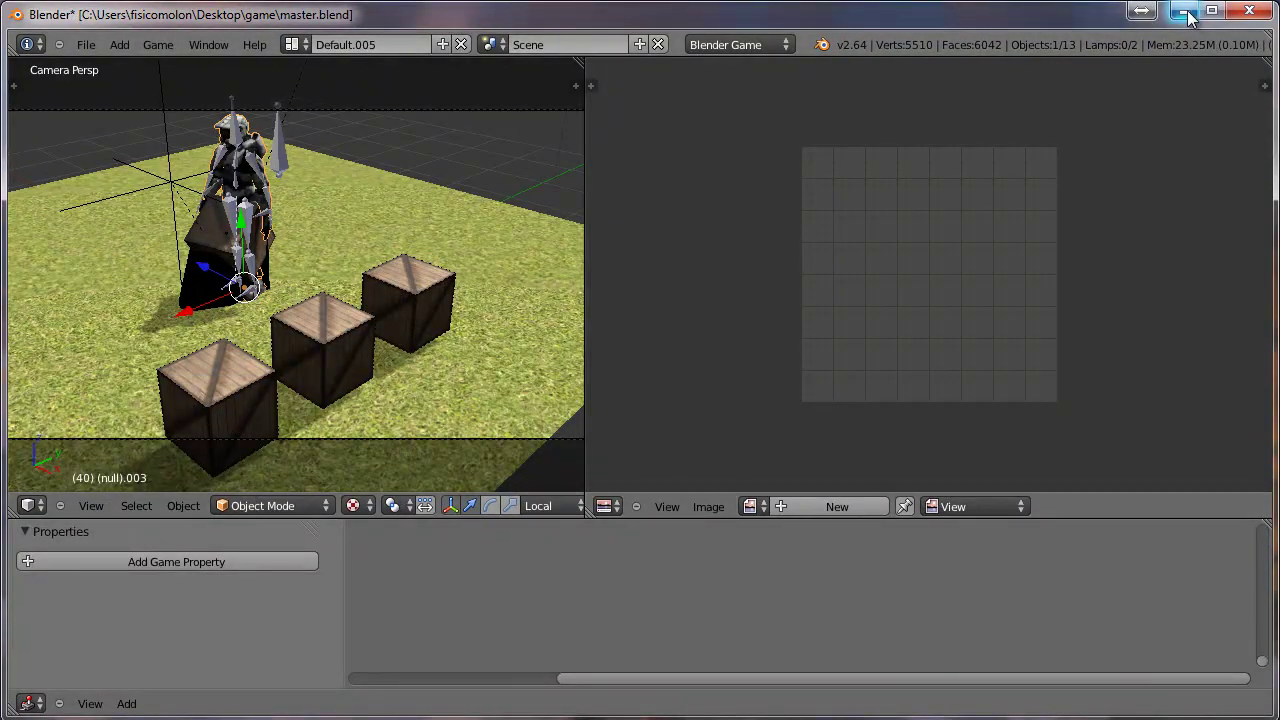
left_click(86, 44)
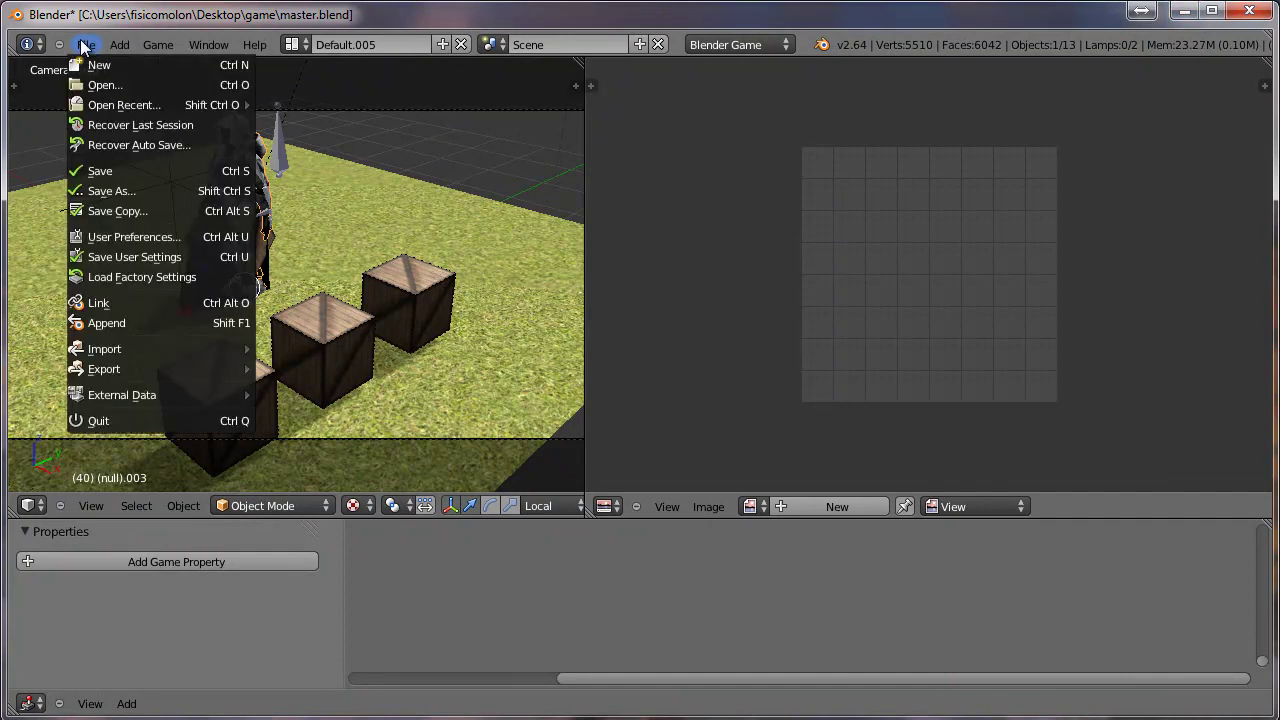
left_click(93, 166)
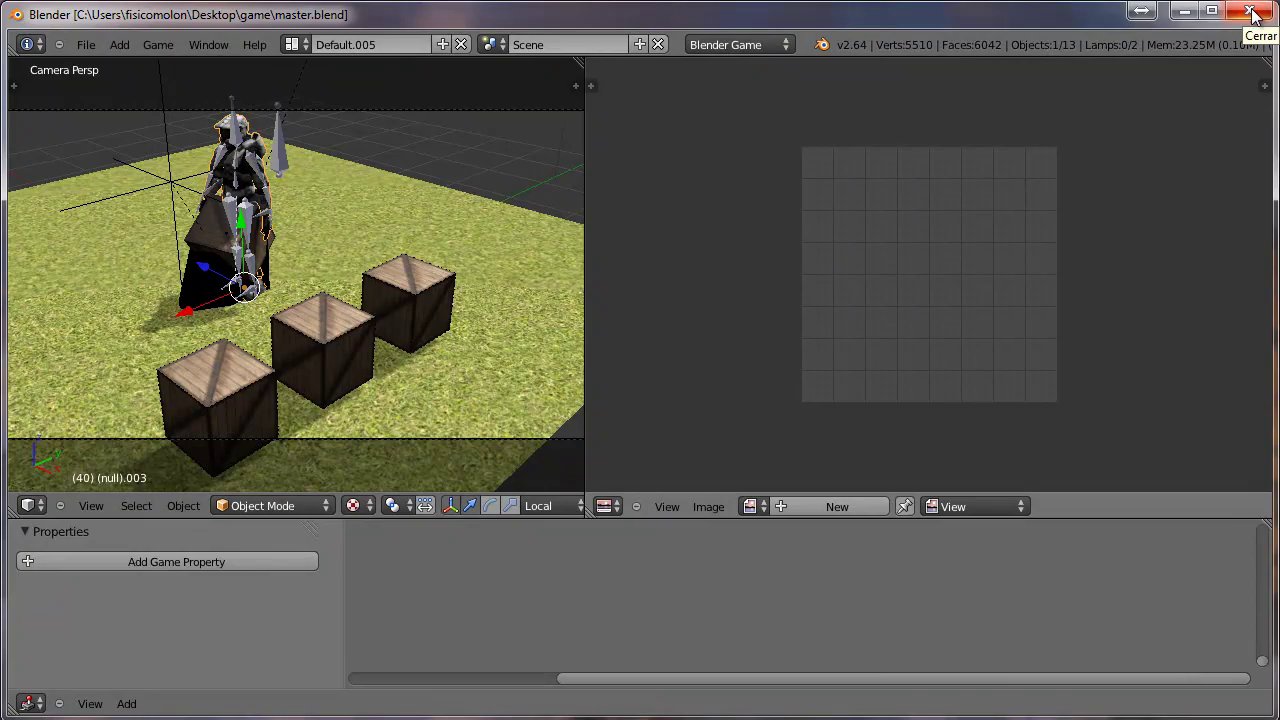
Close Blender, open the new textures folder, and preview masterchief_base.tif and Grass0126_2_S.jpg
left_click(1253, 12)
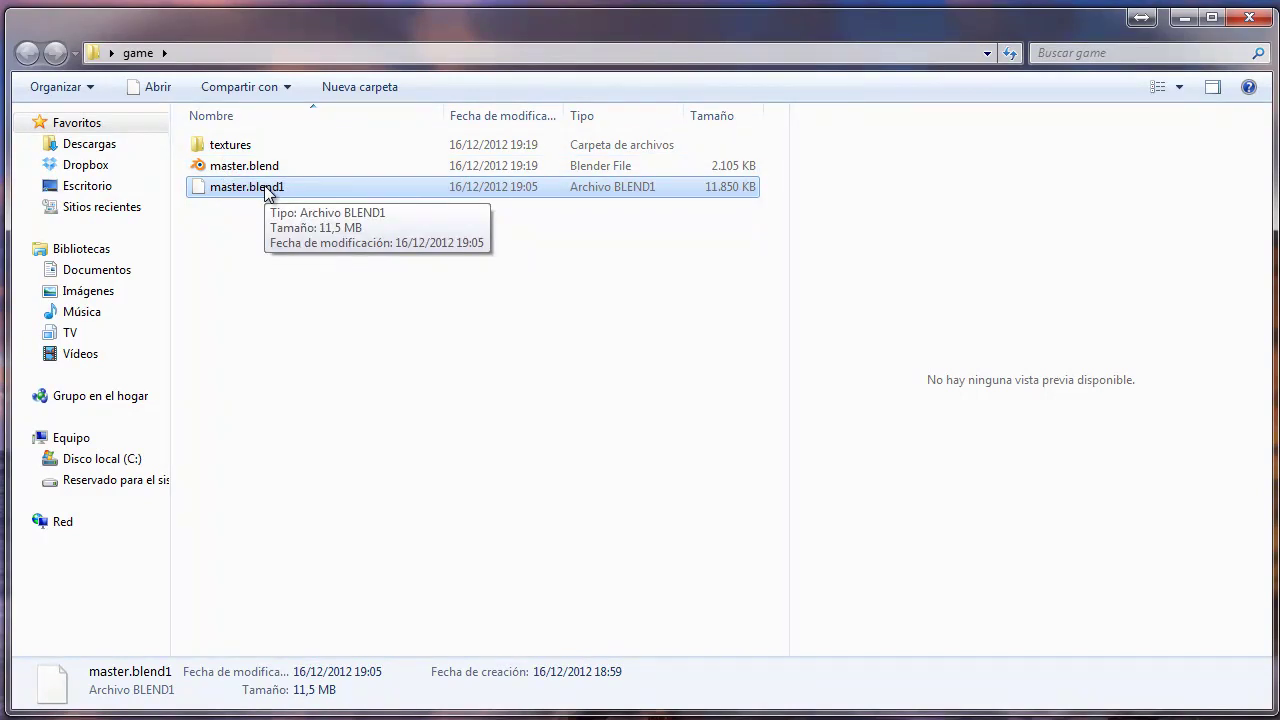
left_click(236, 150)
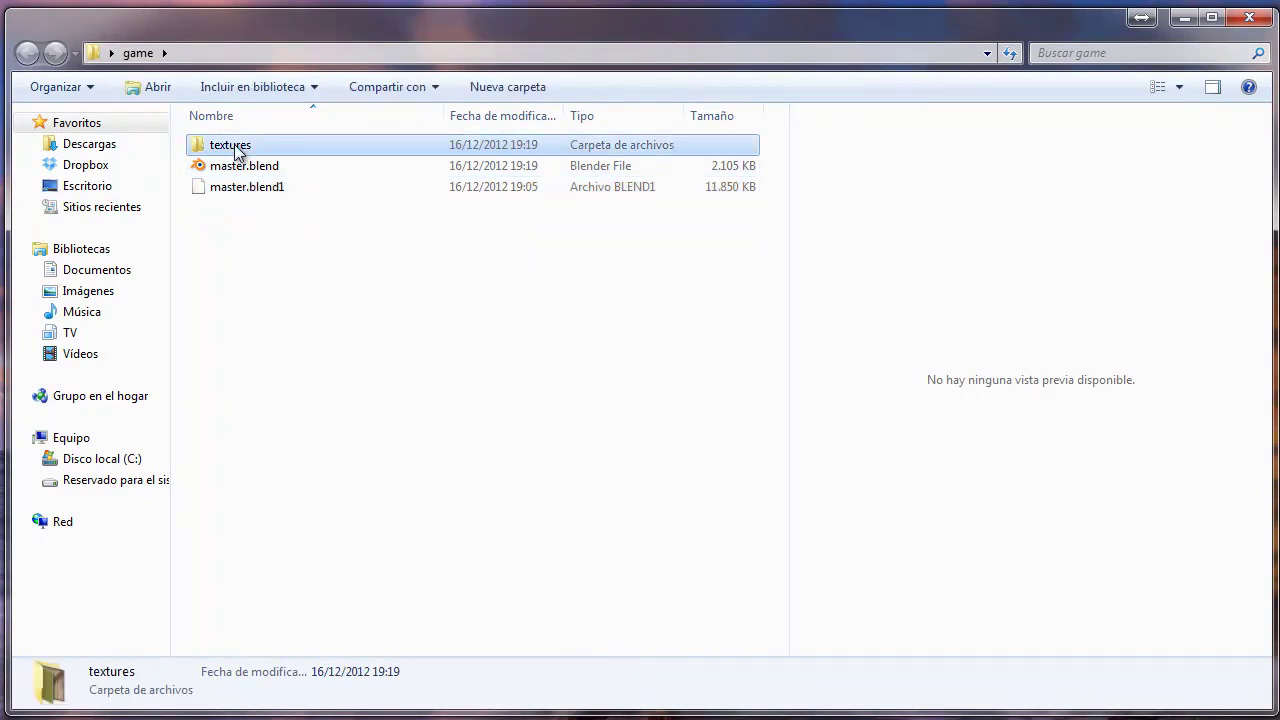
double_click(234, 148)
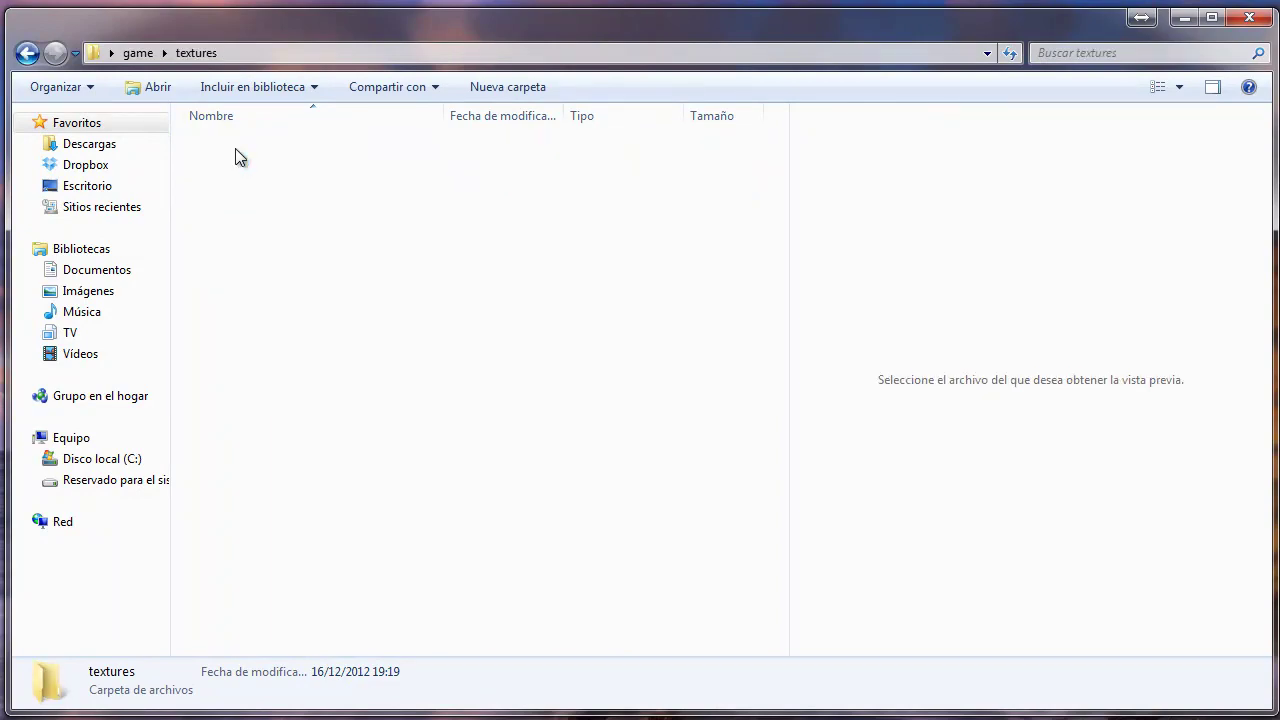
left_click(455, 170)
left_click(366, 176)
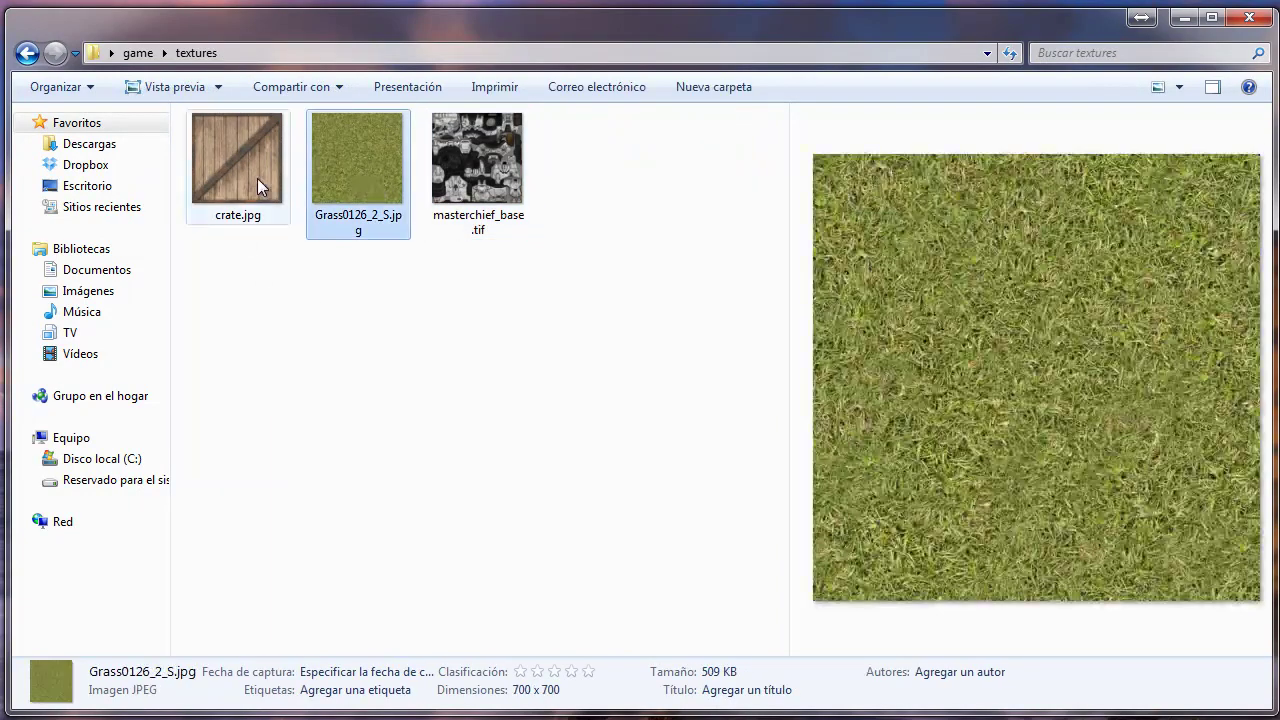
Duplicate crate.jpg as 'crate - copia.jpg' in textures, then go back to the game folder
left_click(256, 176)
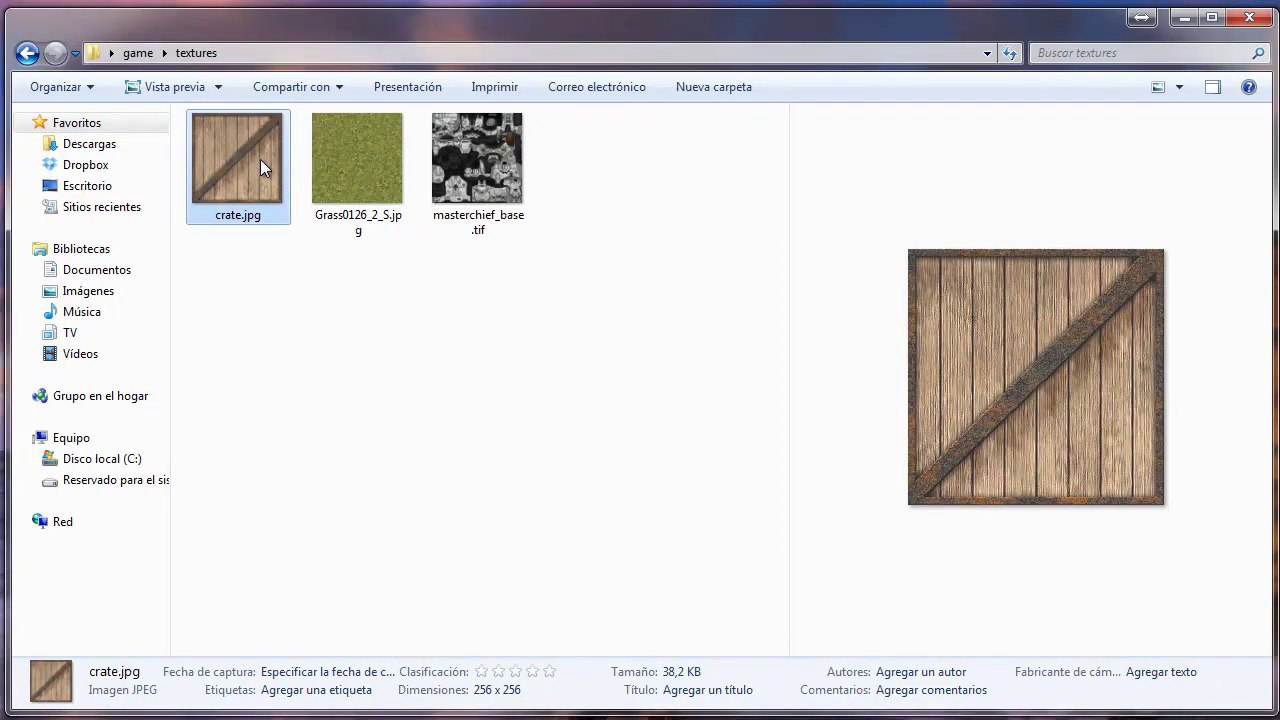
key("ctrl+v")
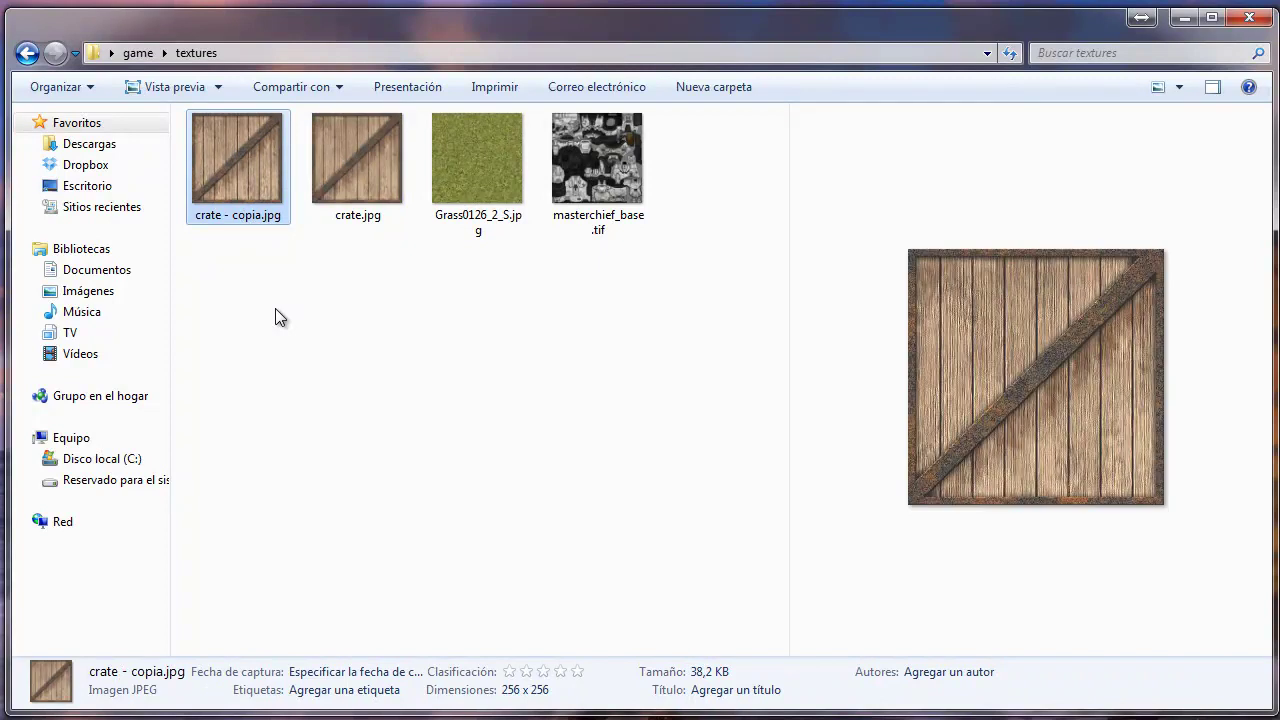
left_click(320, 189)
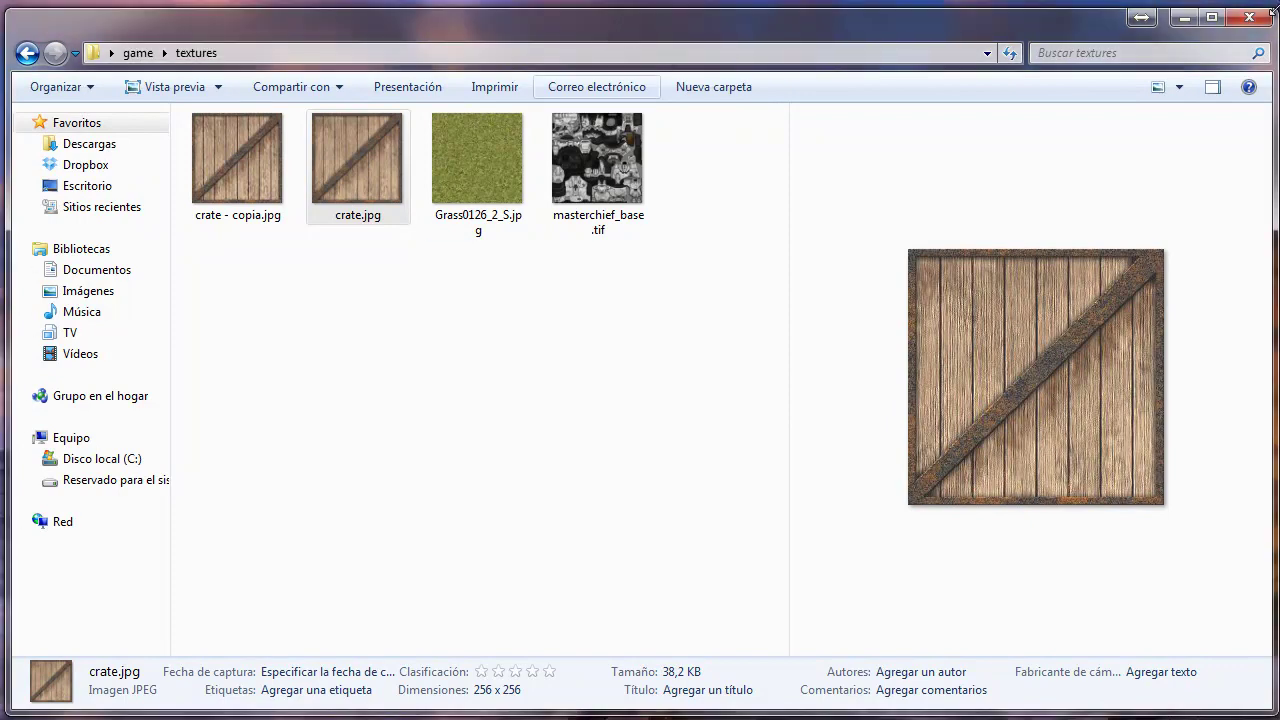
left_click(27, 55)
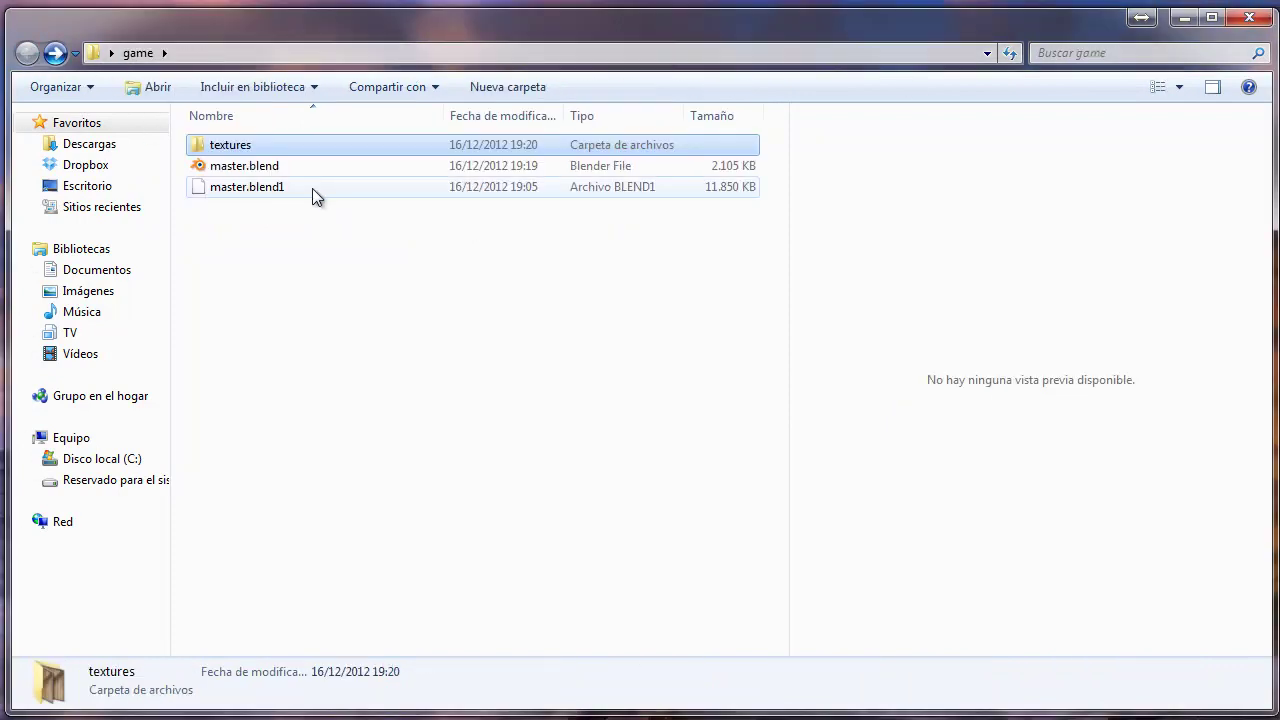
Reopen master.blend in Blender and start a new image in the image editor
double_click(247, 166)
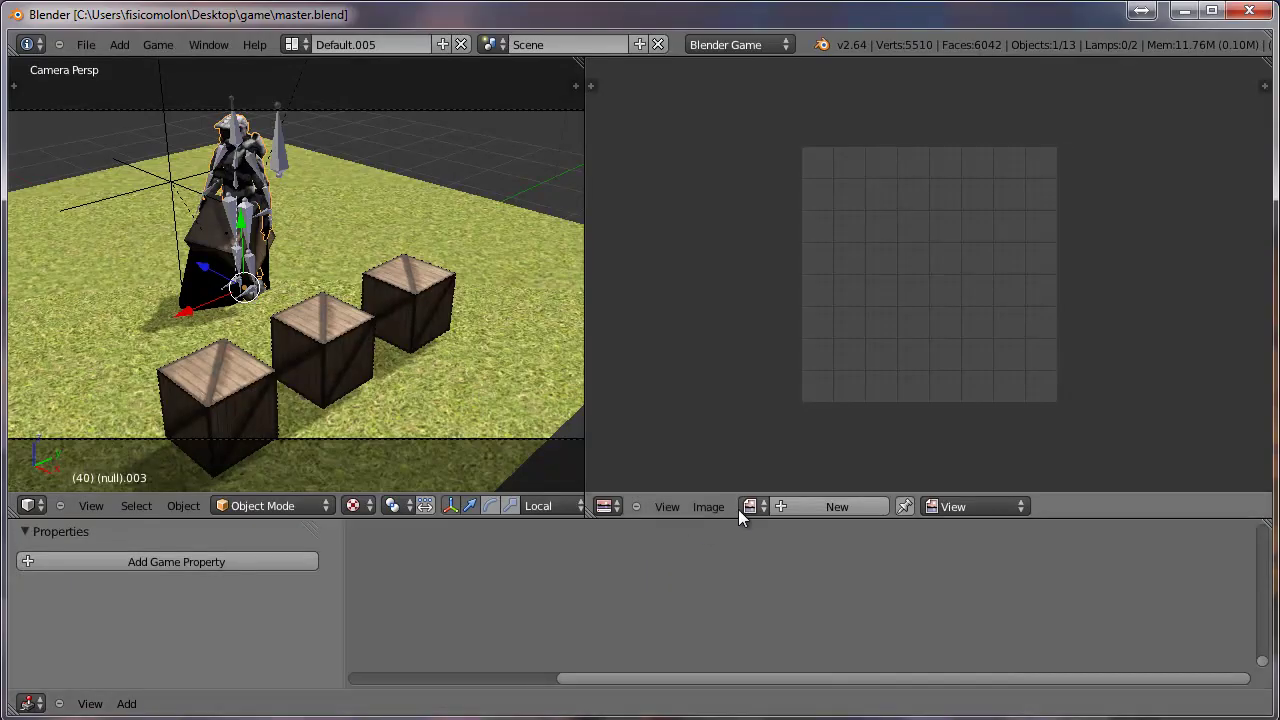
left_click(726, 507)
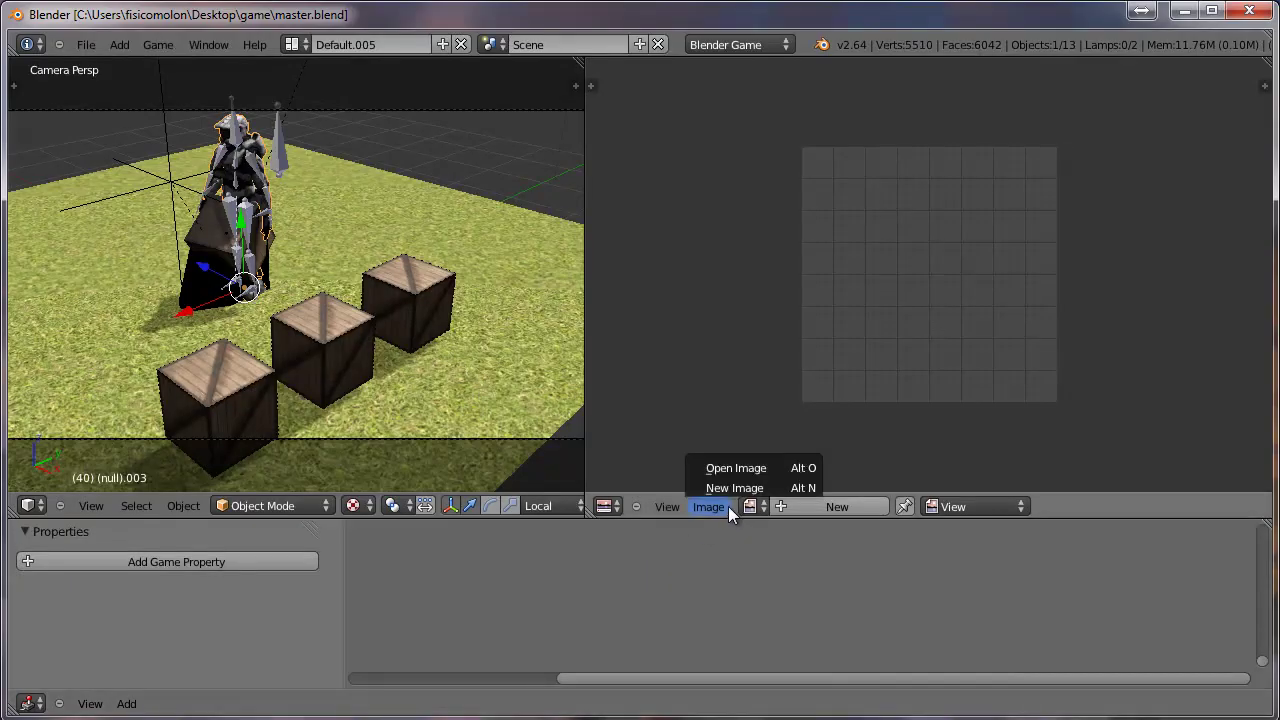
left_click(730, 488)
Load 'crate - copia.jpg' from the textures folder into the image editor
left_click(708, 506)
left_click(741, 463)
left_click(300, 170)
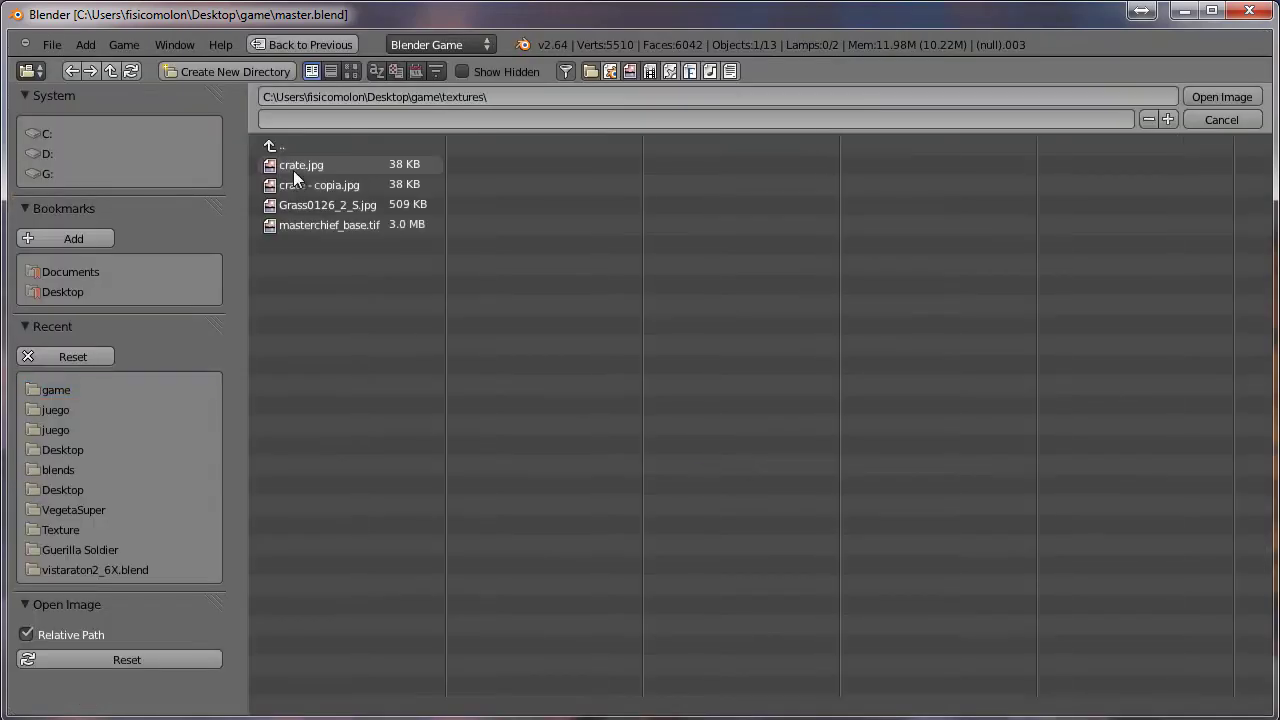
left_click(353, 188)
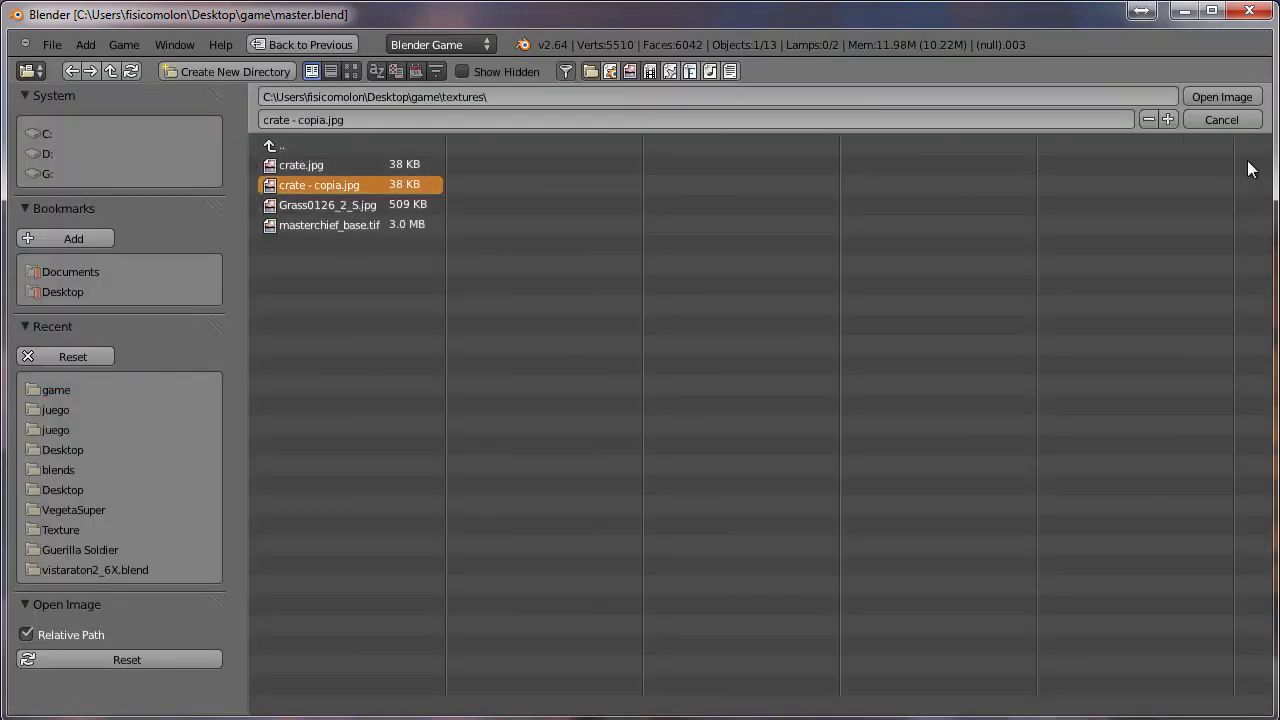
left_click(1207, 97)
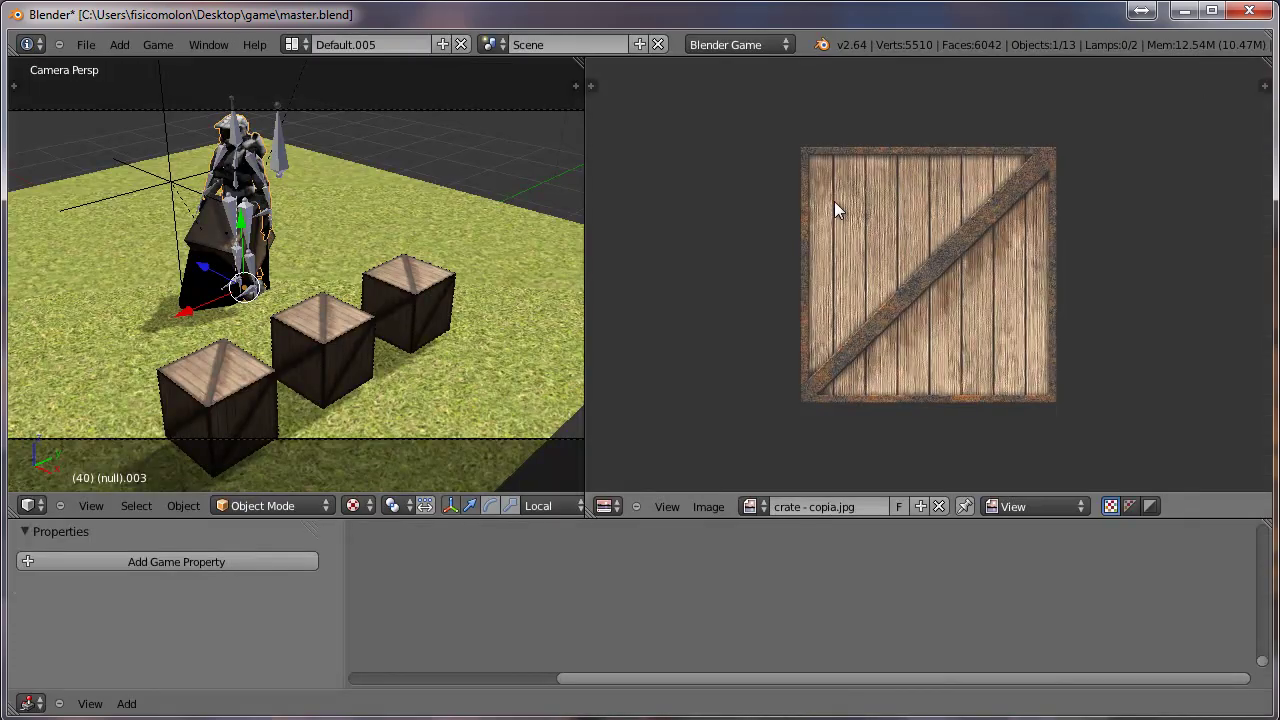
scroll(845, 202, "up", 4)
scroll(845, 202, "down", 4)
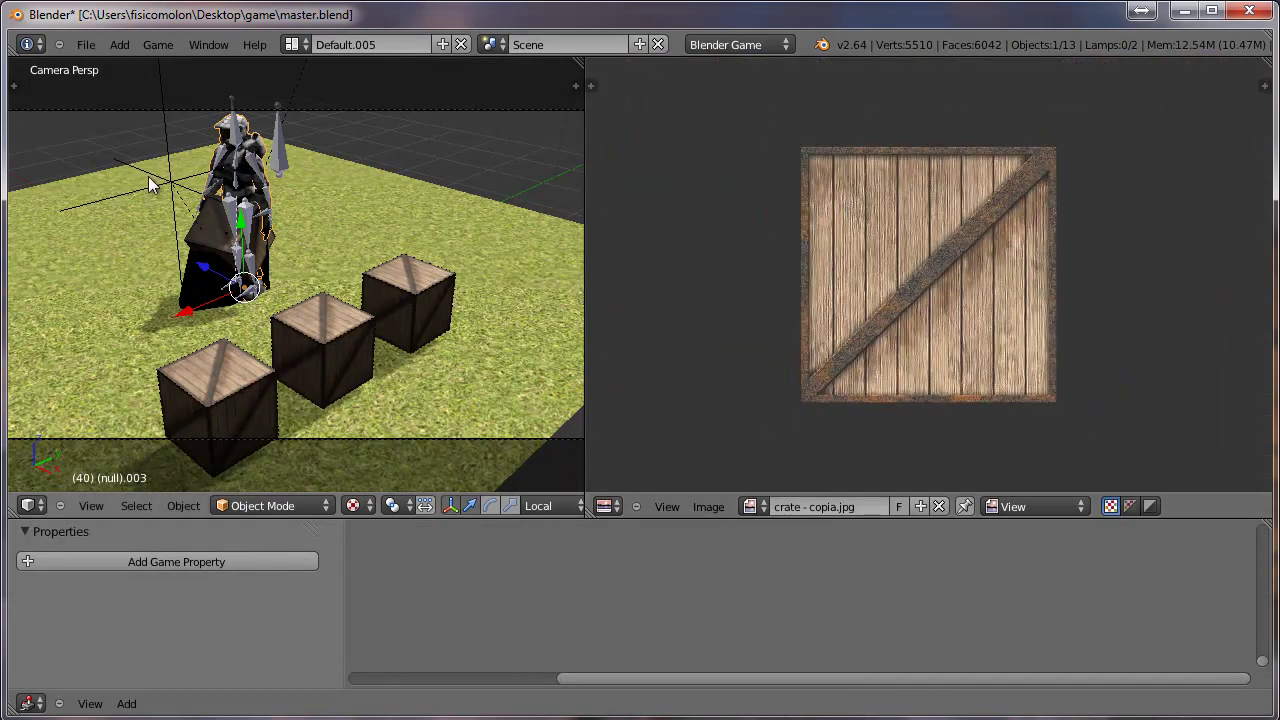
left_click(88, 43)
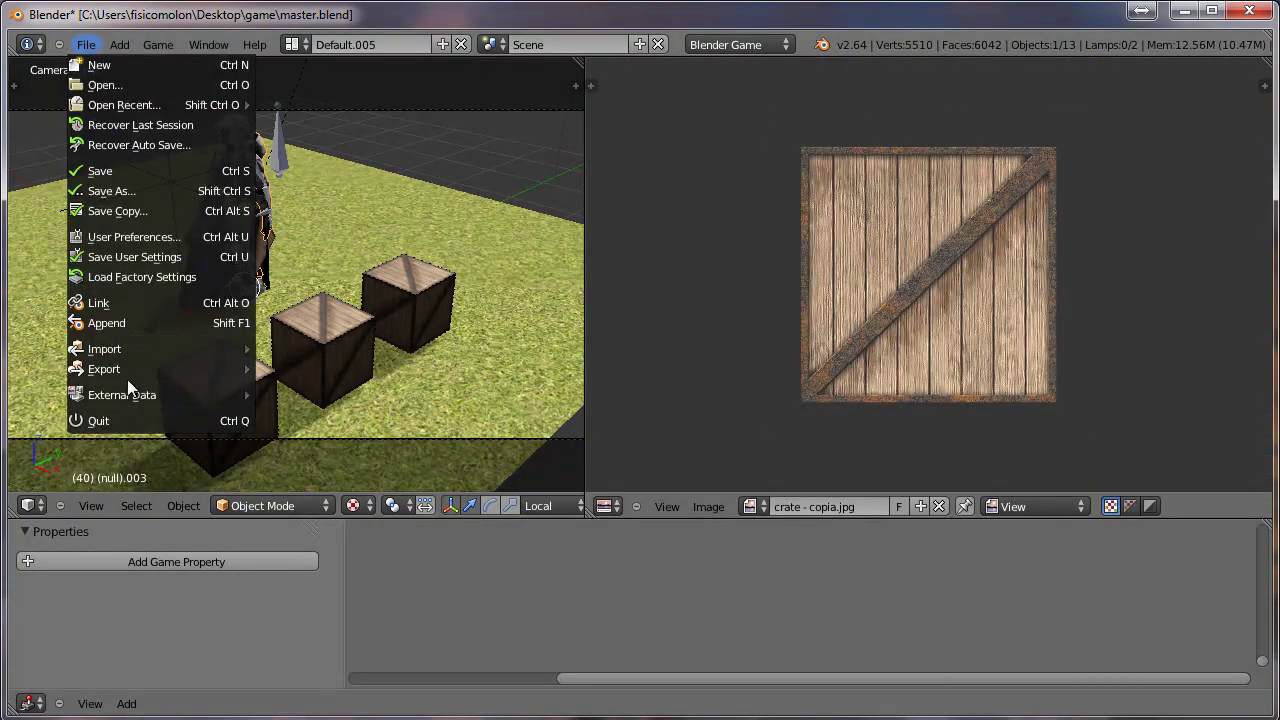